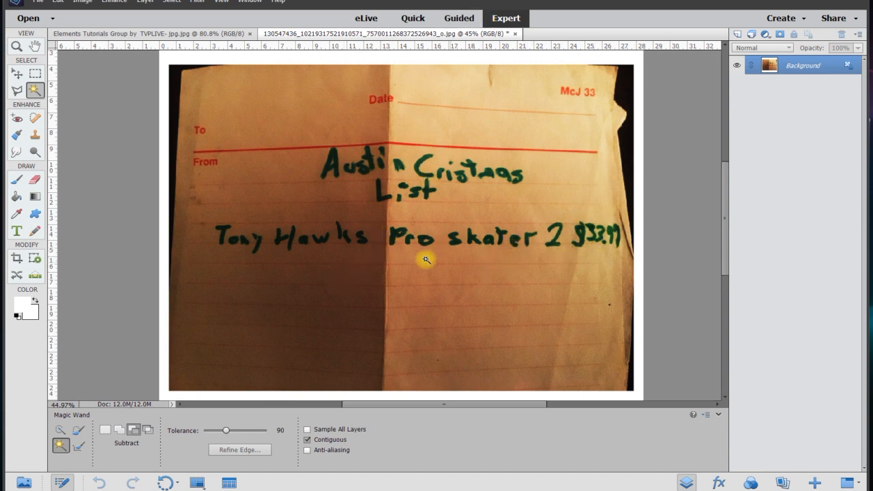
Unlock the Background of the handwritten Christmas list photo so it becomes a regular editable layer
scroll(454, 191, up, 3)
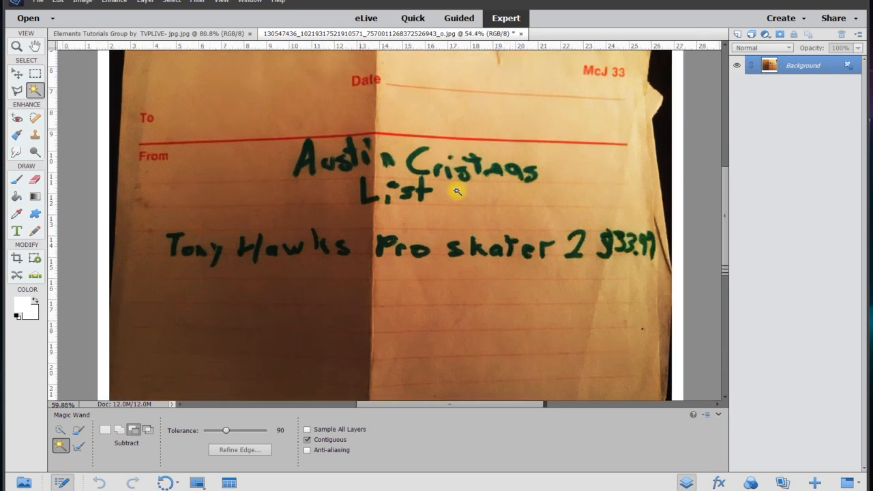
scroll(501, 198, up, 2)
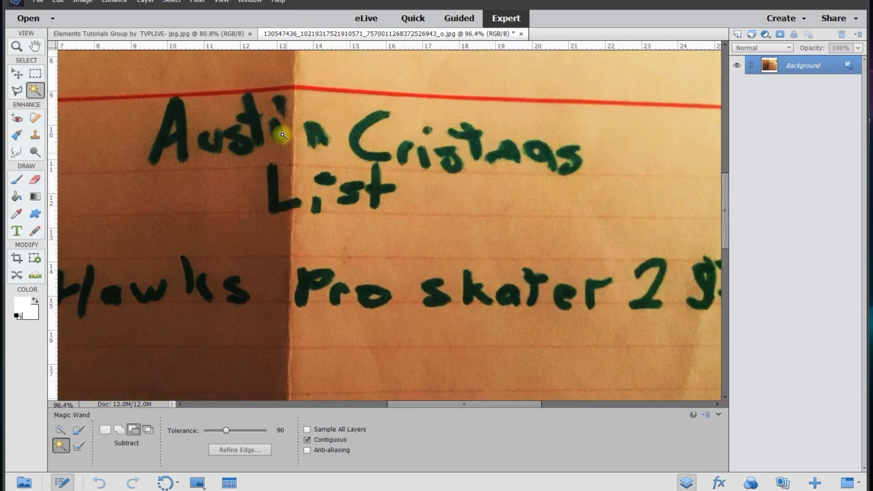
scroll(398, 250, down, 4)
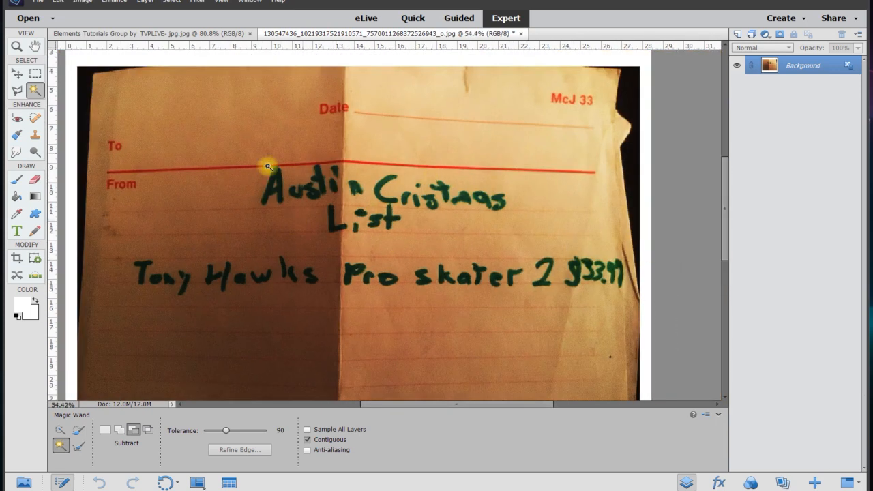
scroll(375, 257, up, 2)
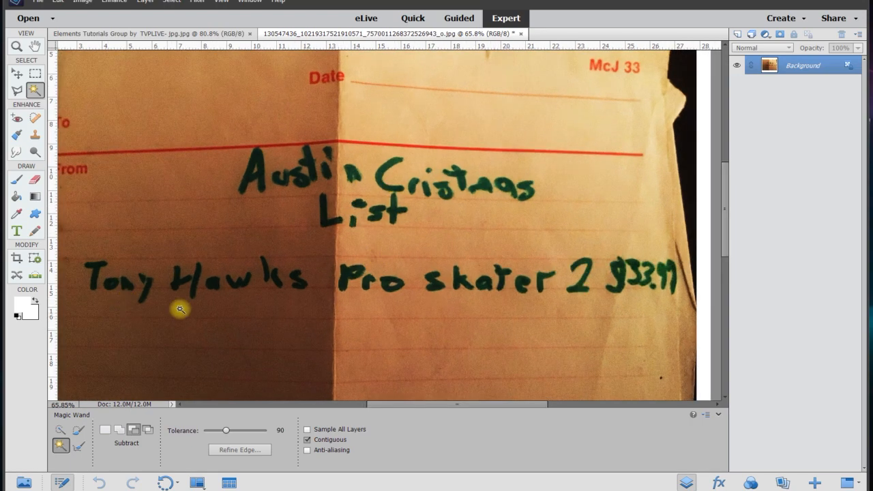
scroll(240, 265, down, 2)
scroll(238, 252, up, 2)
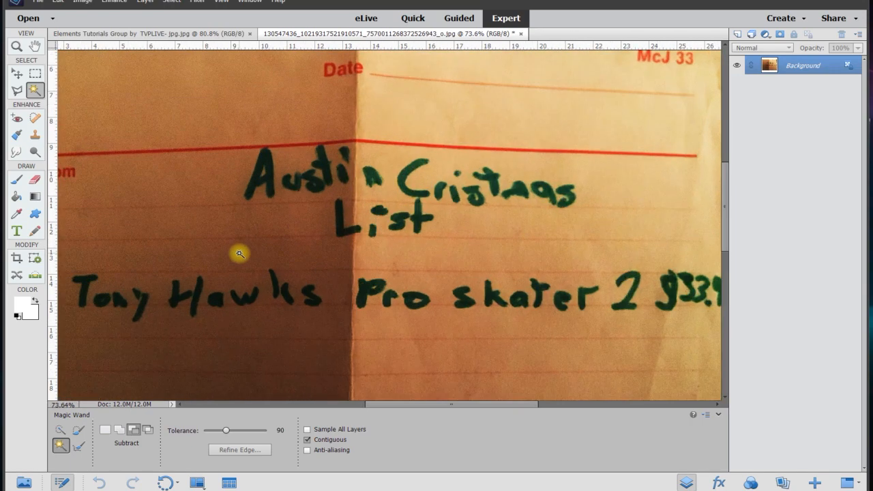
scroll(271, 250, down, 1)
click(848, 71)
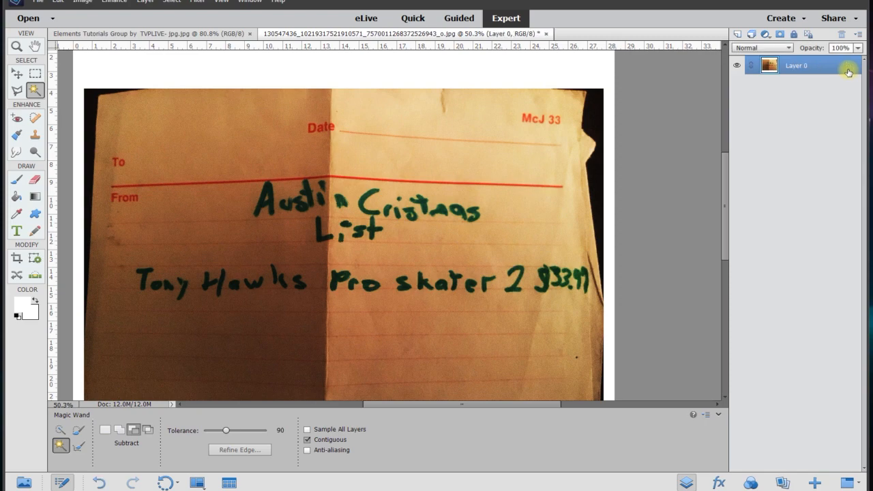
Adjust the photo's lighting with Brightness/Contrast, setting brightness to 76 and contrast to -6
scroll(337, 305, up, 1)
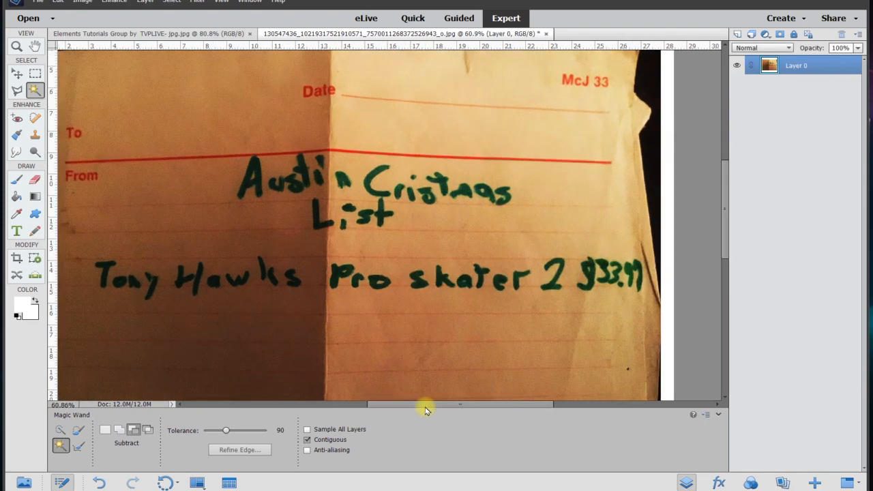
drag(425, 410, 413, 403)
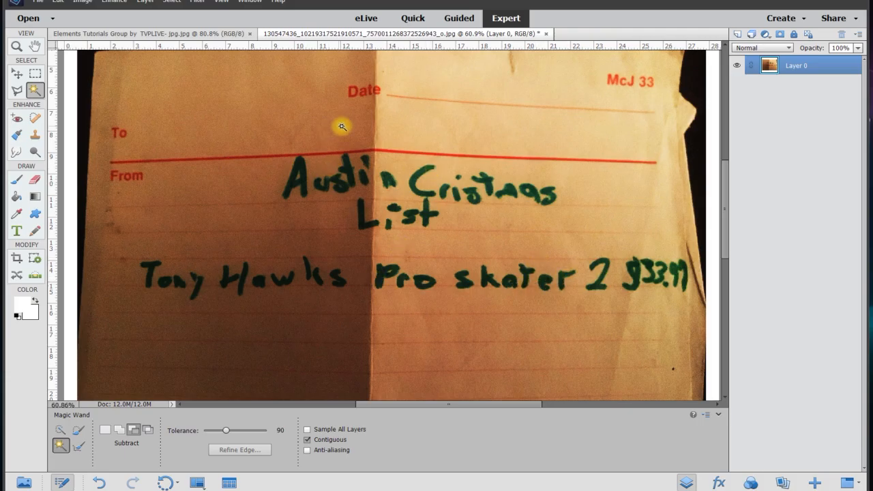
click(114, 2)
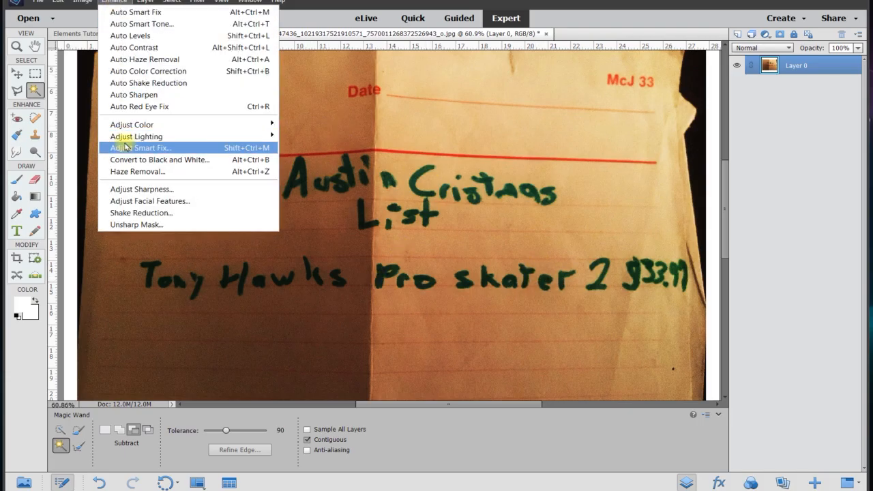
mouse_move(122, 136)
click(307, 147)
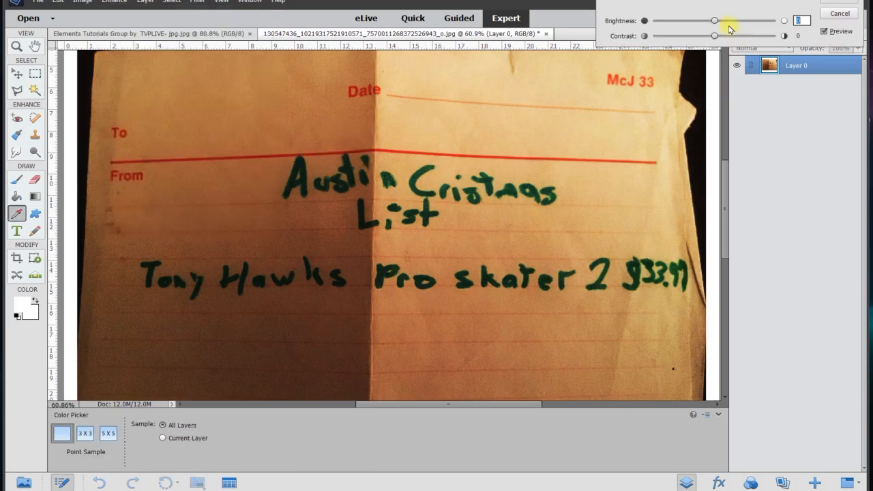
drag(717, 24, 745, 40)
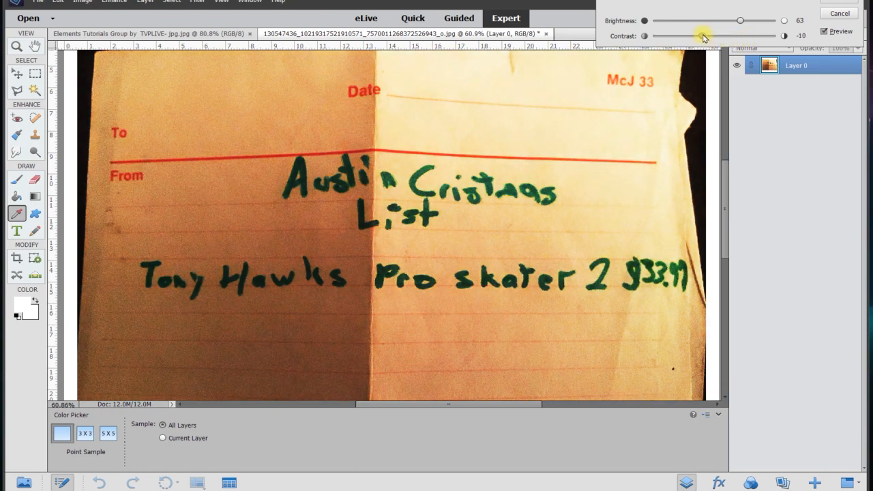
drag(747, 24, 747, 25)
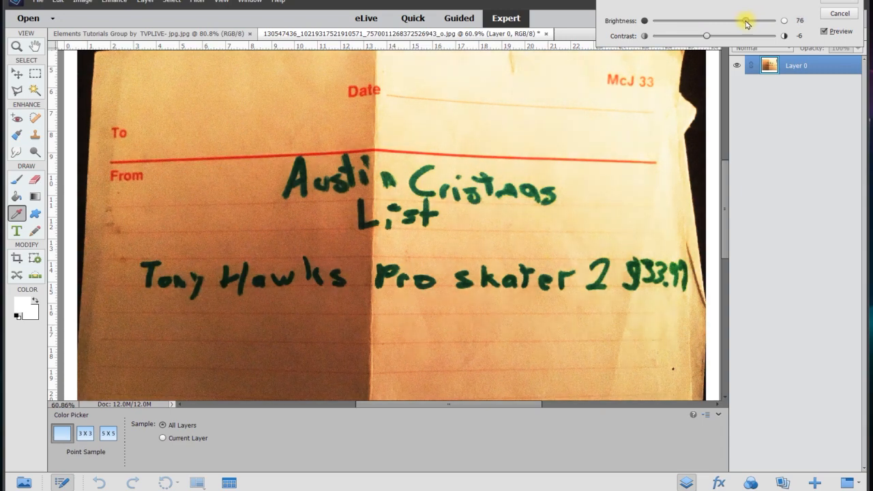
click(844, 3)
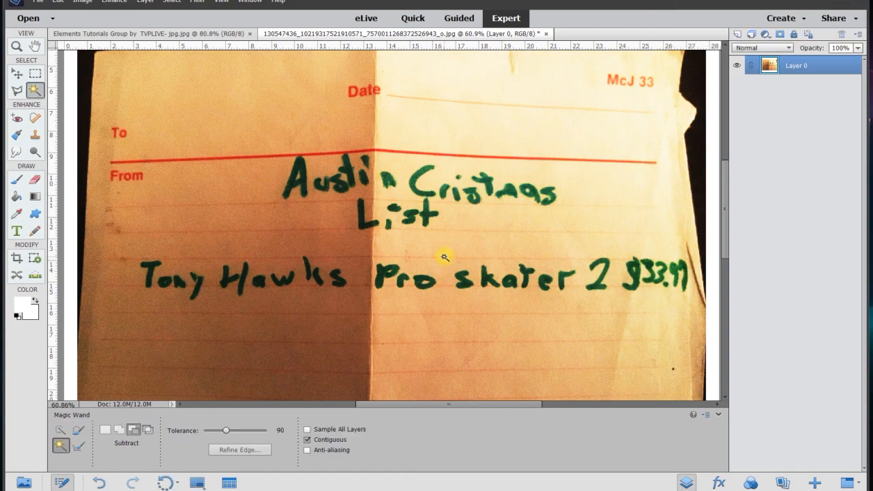
Delete rectangular areas across the full width above the red line near the title and below the "Tony Hawks Pro skater 2" line
scroll(445, 257, down, 3)
click(35, 73)
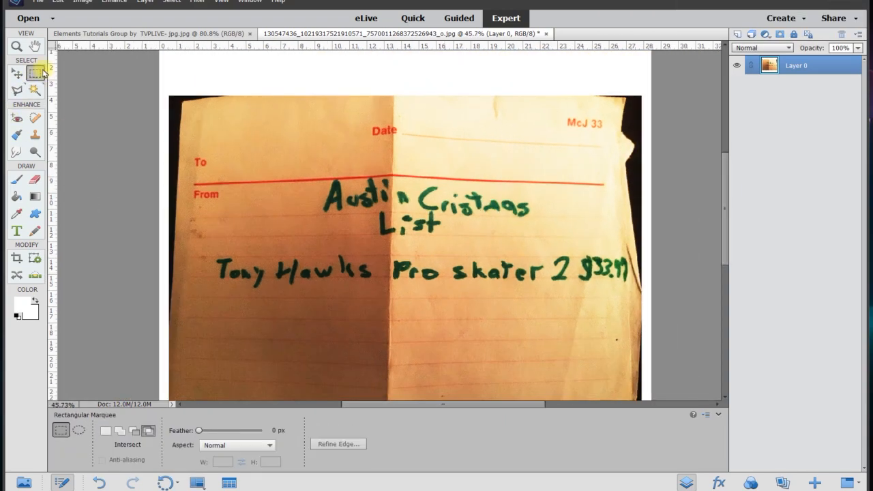
scroll(238, 92, down, 3)
drag(222, 69, 559, 165)
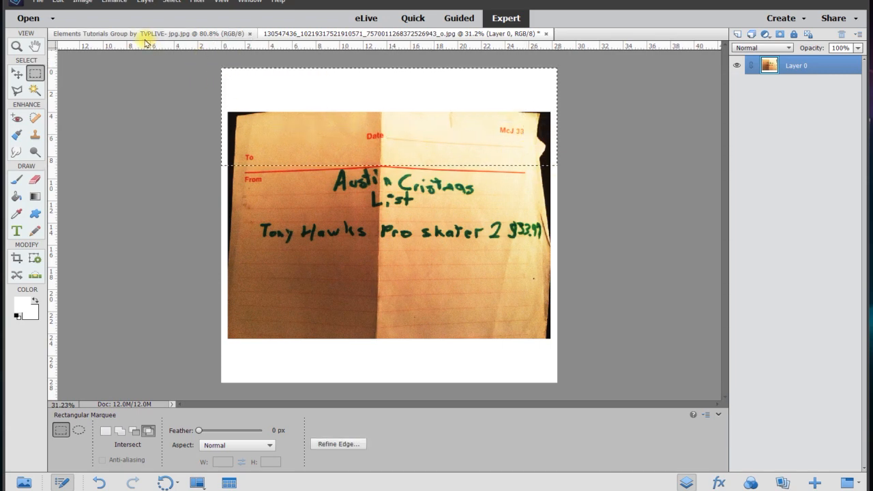
key(Delete)
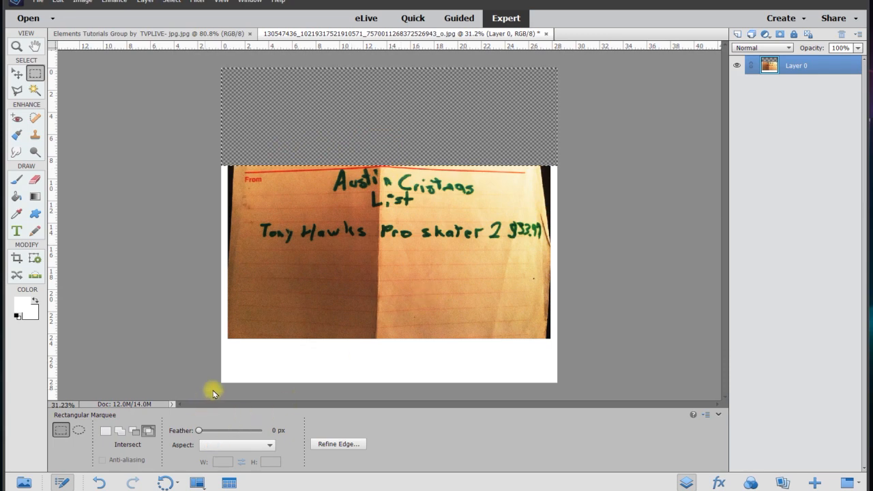
drag(209, 394, 590, 245)
key(Delete)
Delete rectangular strips along the right and left edges of the remaining paper, close to the handwriting
drag(558, 122, 548, 255)
key(Delete)
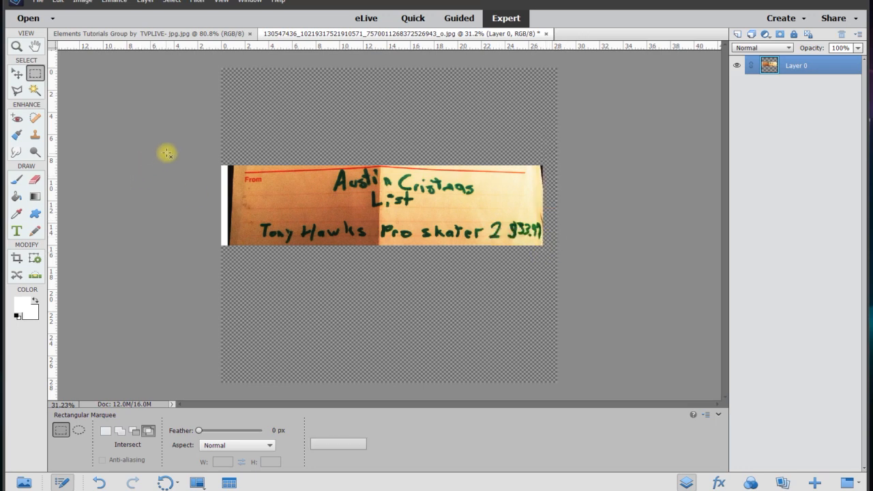
drag(222, 141, 258, 268)
key(Delete)
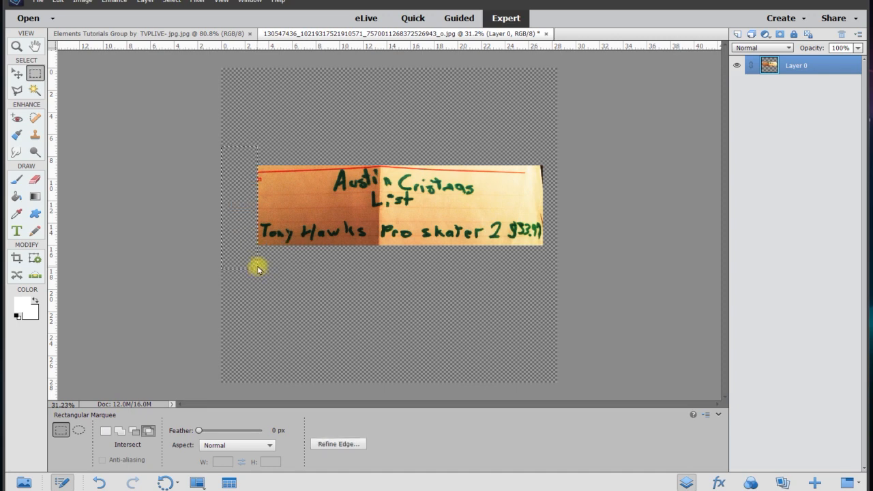
Delete the blank paper on both sides of the two-line title with rectangular selections
drag(247, 140, 327, 219)
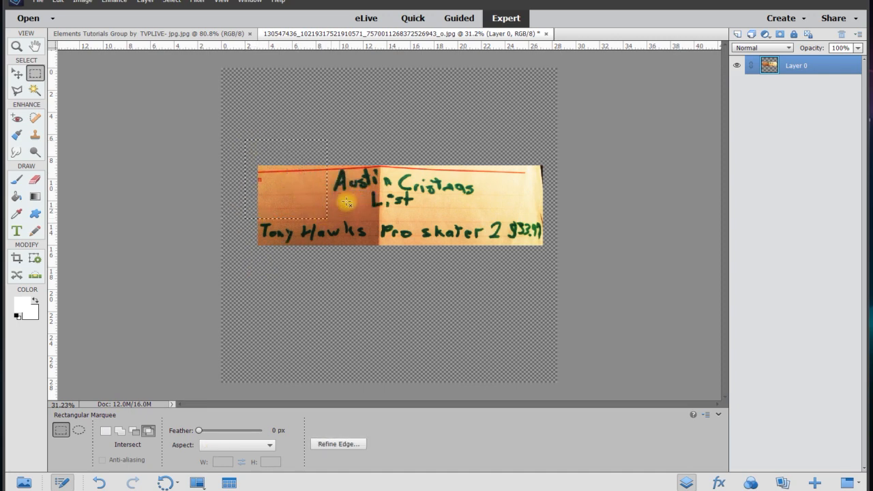
key(Delete)
drag(554, 143, 479, 210)
key(Delete)
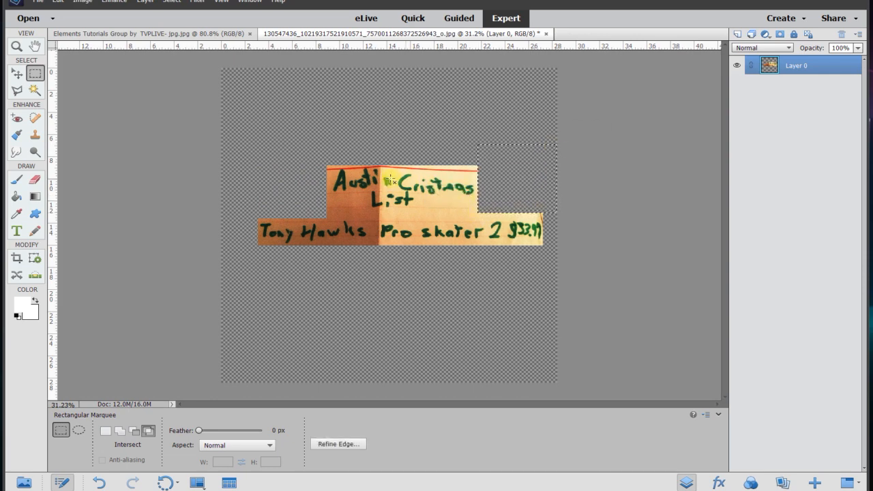
Outline the red line above the title with the Polygonal Lasso, delete it and clear the selection
scroll(390, 181, up, 2)
scroll(450, 185, up, 1)
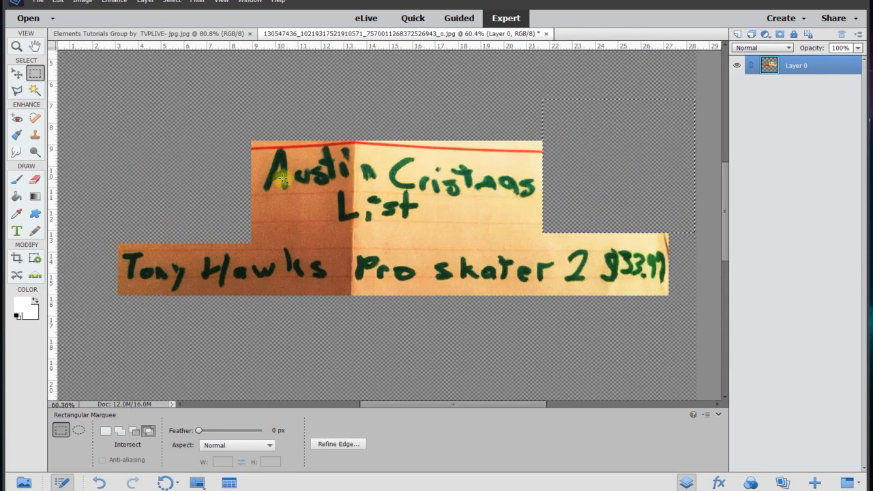
scroll(358, 176, up, 1)
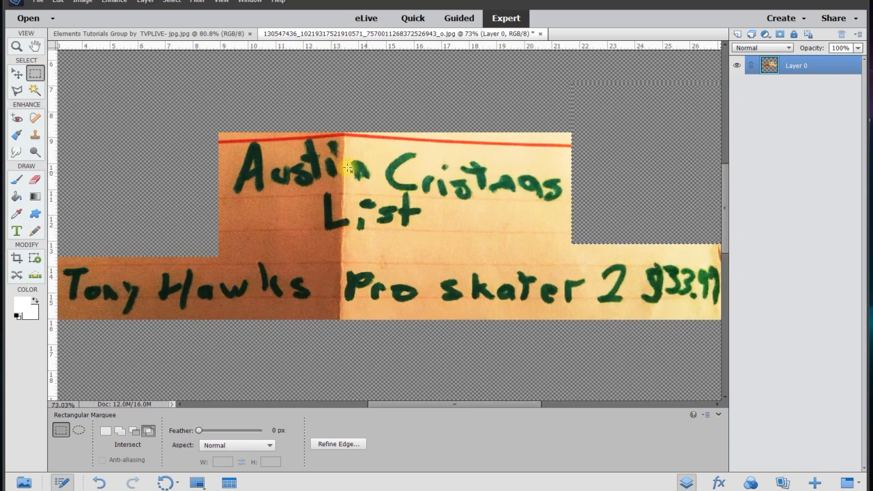
click(16, 90)
click(249, 106)
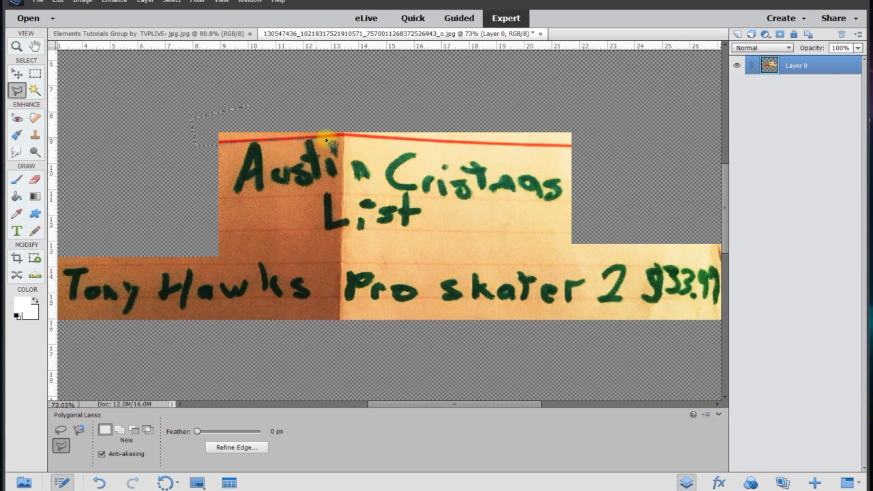
click(579, 159)
key(Delete)
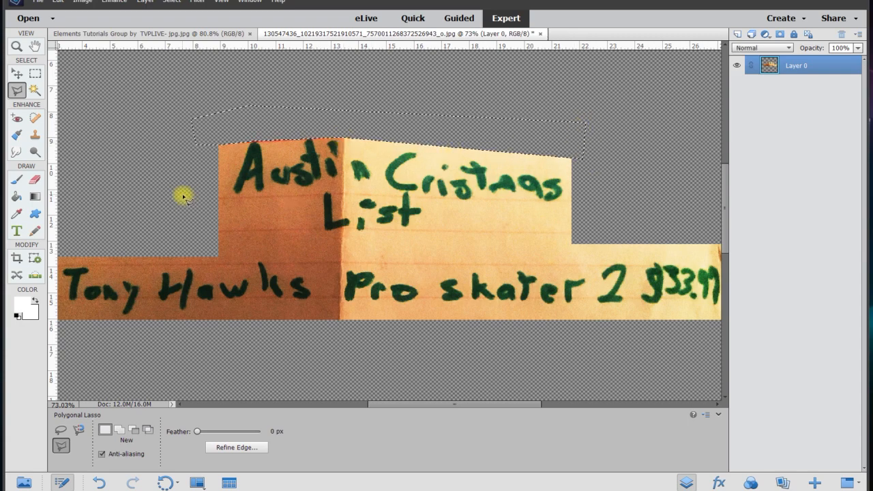
scroll(185, 197, down, 3)
key(ctrl+d)
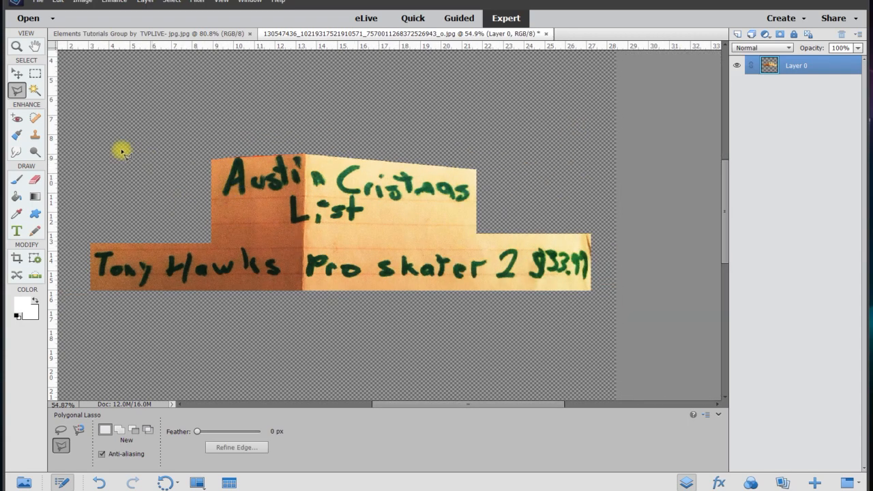
Select the light paper right of the fold with the Magic Wand, delete it and deselect
click(36, 91)
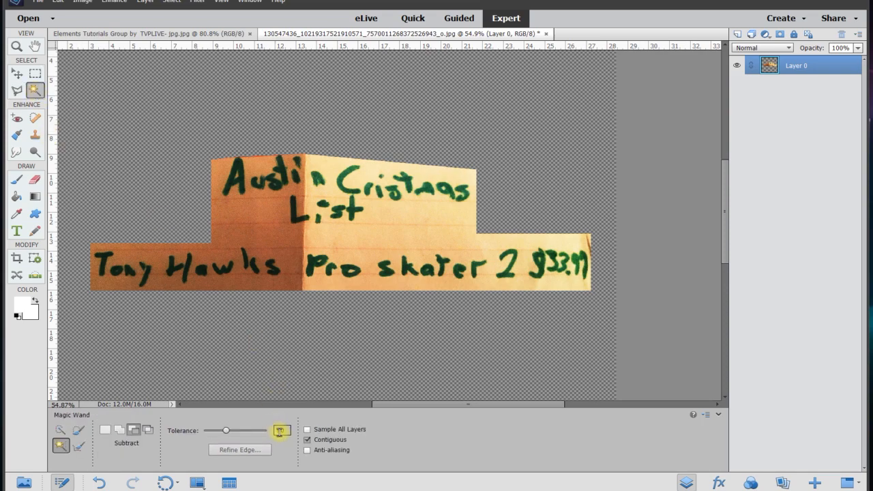
click(373, 242)
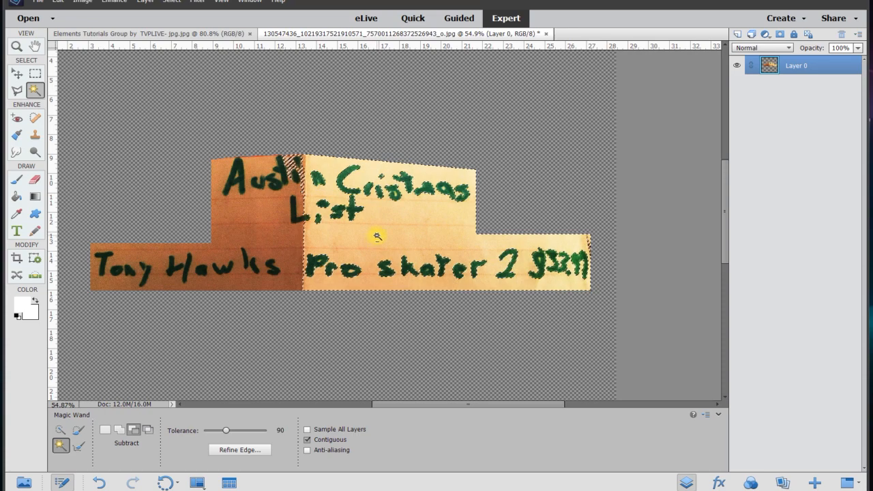
key(Delete)
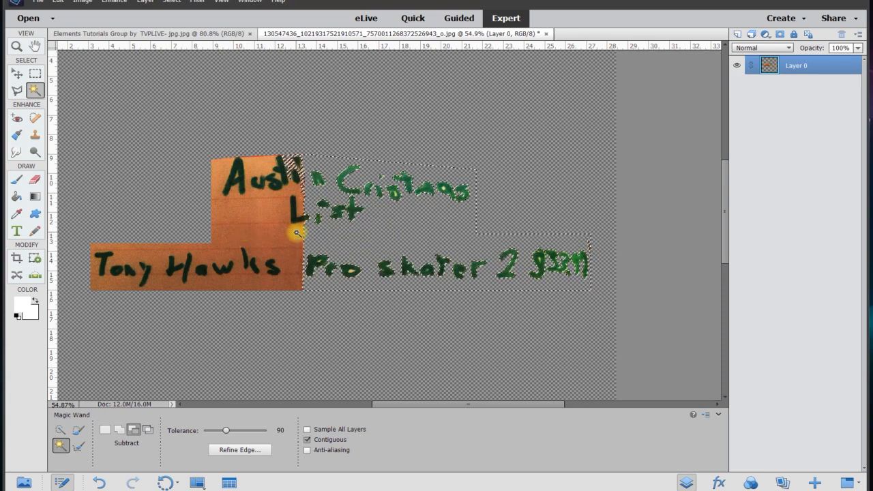
key(ctrl+d)
Select the darker paper left of the fold with the Magic Wand, delete it and deselect
click(255, 230)
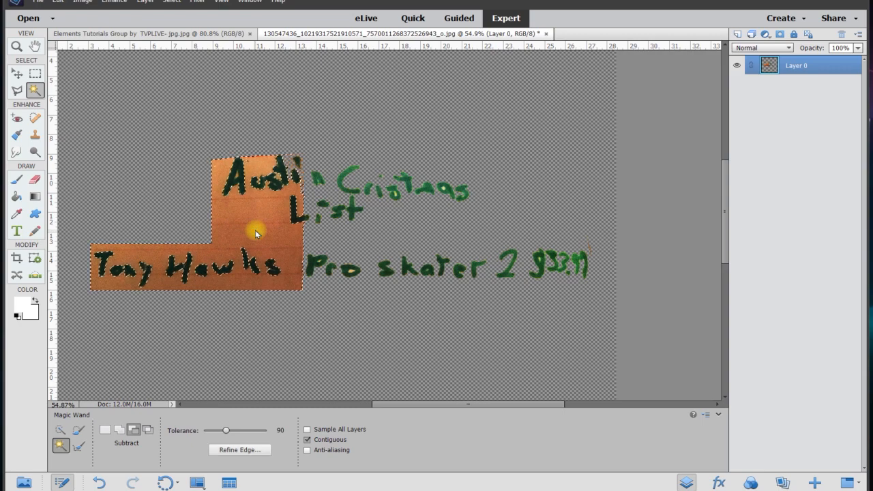
key(Delete)
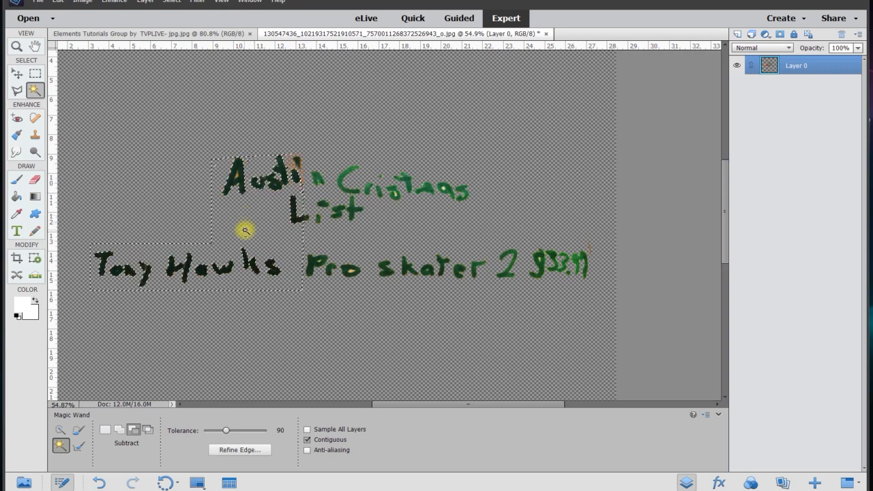
scroll(231, 219, up, 2)
scroll(236, 218, down, 2)
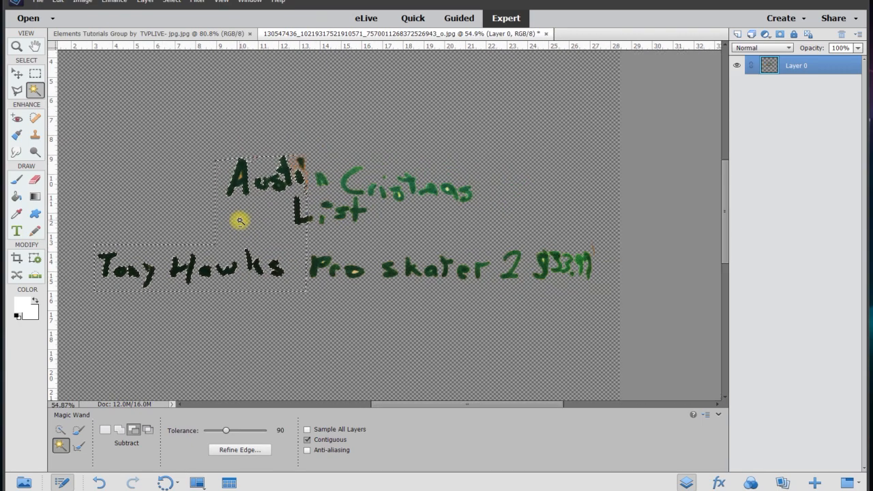
key(ctrl+d)
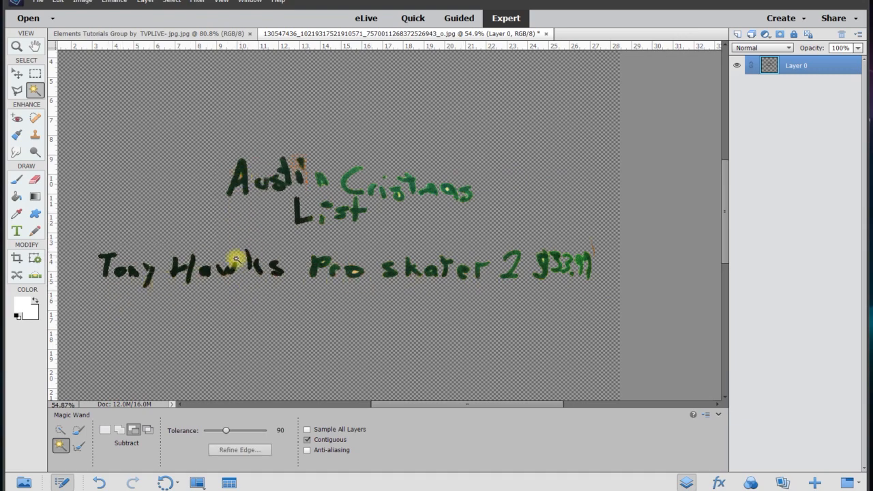
Delete the paper left inside the letters P and o of "Pro" with the Magic Wand
scroll(223, 267, up, 2)
scroll(171, 287, up, 2)
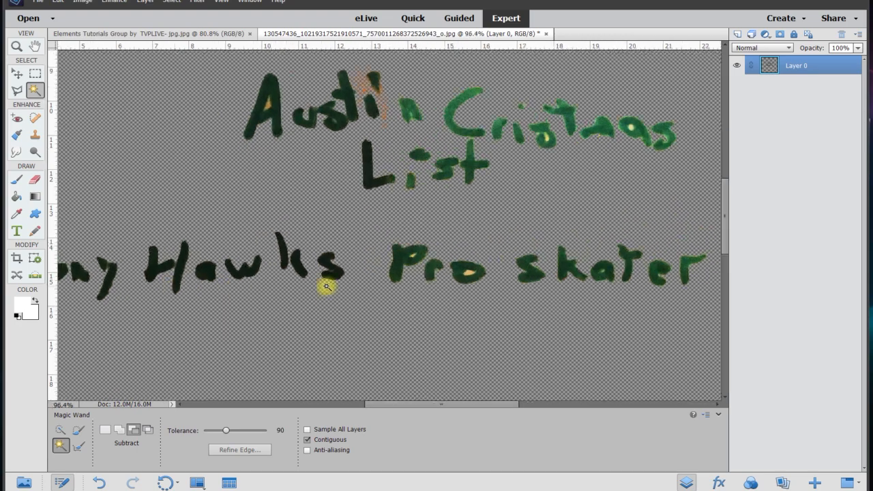
scroll(331, 273, up, 3)
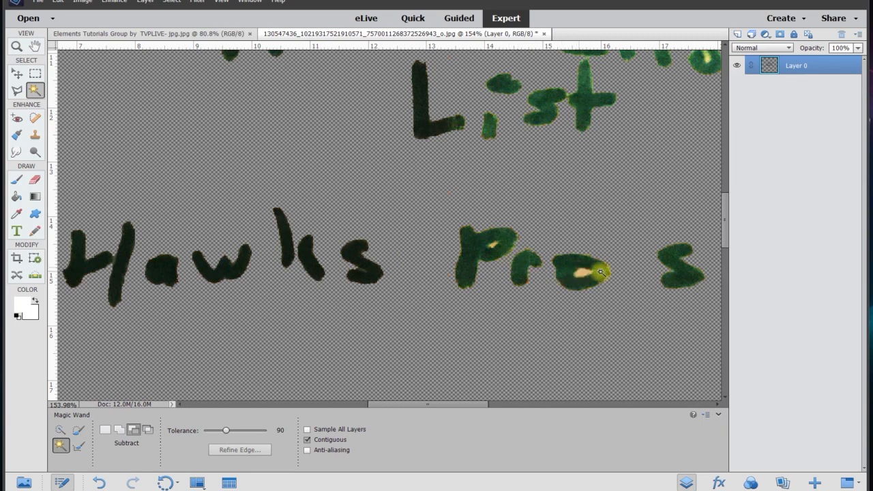
scroll(600, 272, up, 3)
click(428, 227)
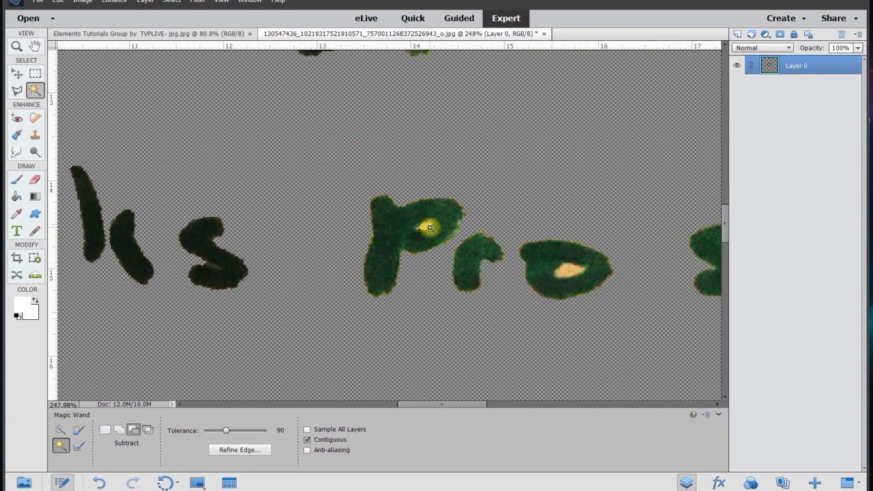
click(562, 279)
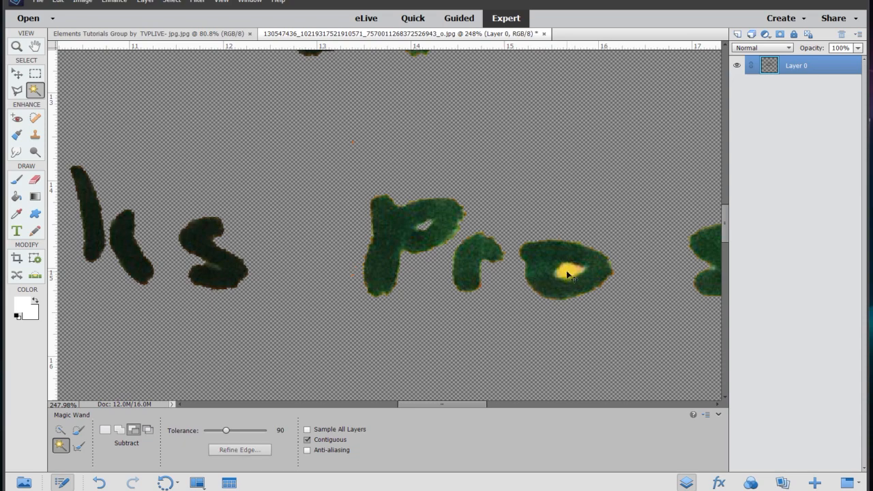
click(585, 273)
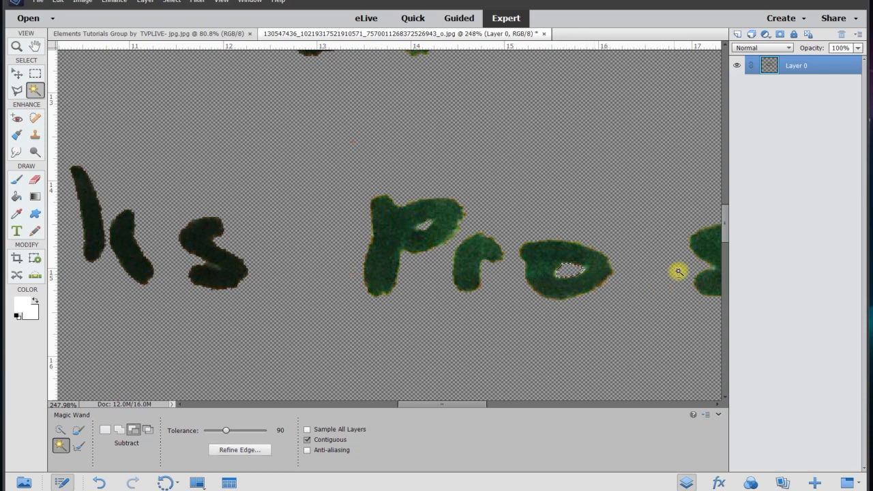
Outline the red and orange specks above and between the letters of the title's first word with the Polygonal Lasso, delete them and deselect
drag(724, 220, 716, 185)
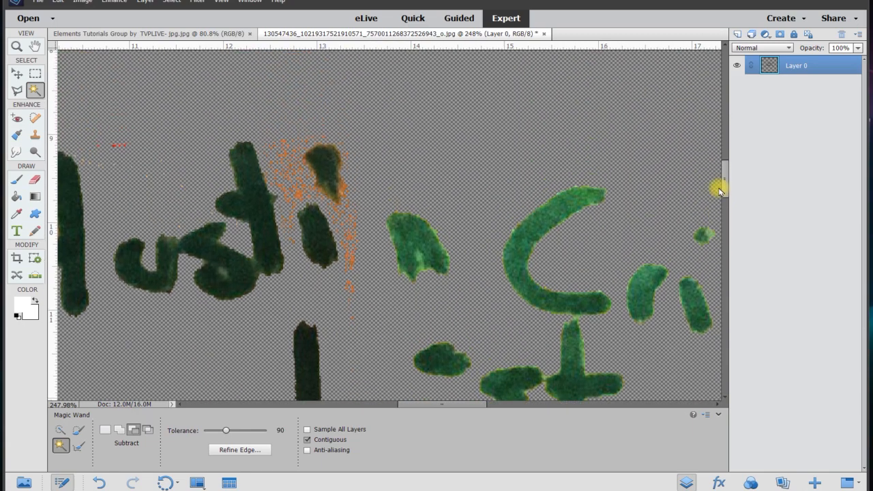
drag(417, 407, 386, 403)
click(17, 90)
click(397, 91)
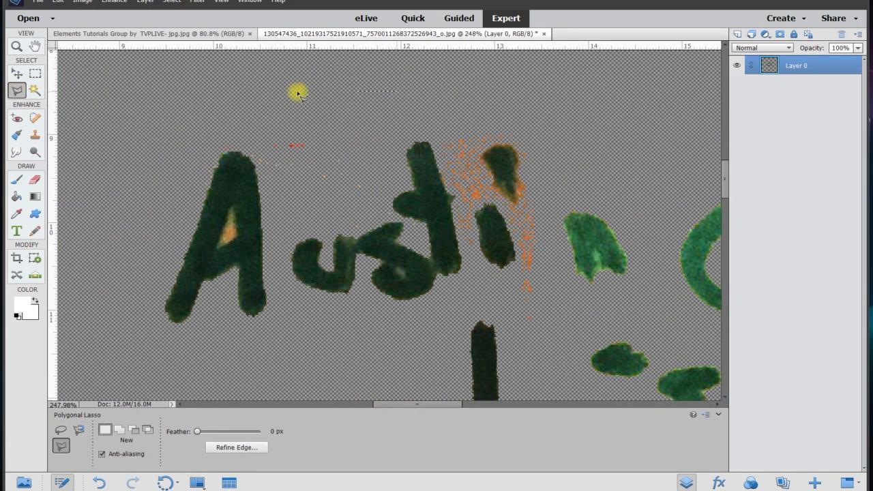
click(172, 107)
click(183, 145)
click(243, 151)
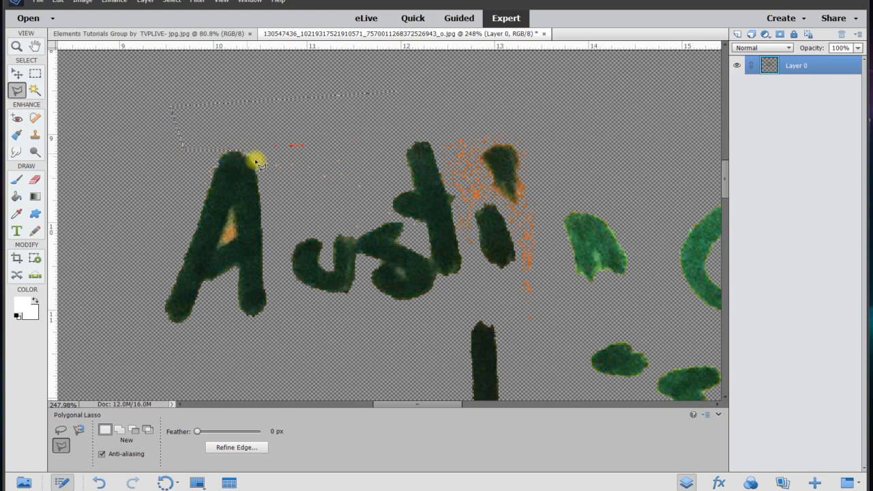
click(283, 190)
click(367, 205)
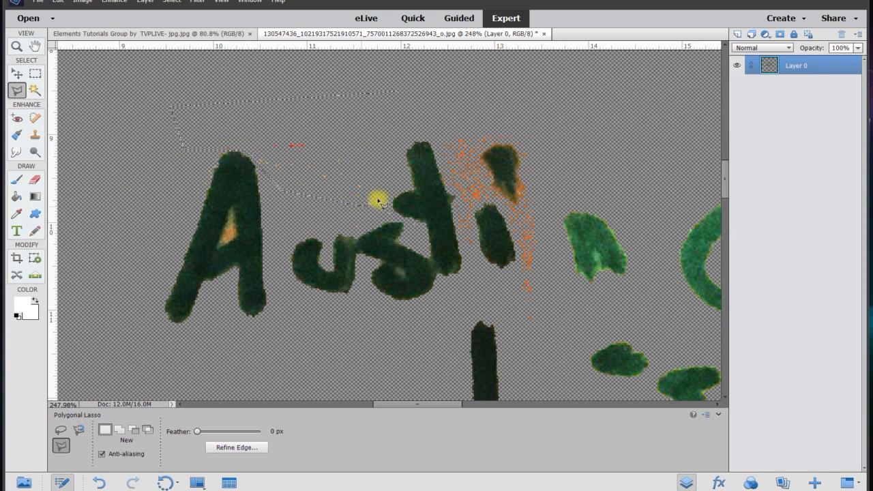
click(389, 180)
click(409, 132)
click(431, 137)
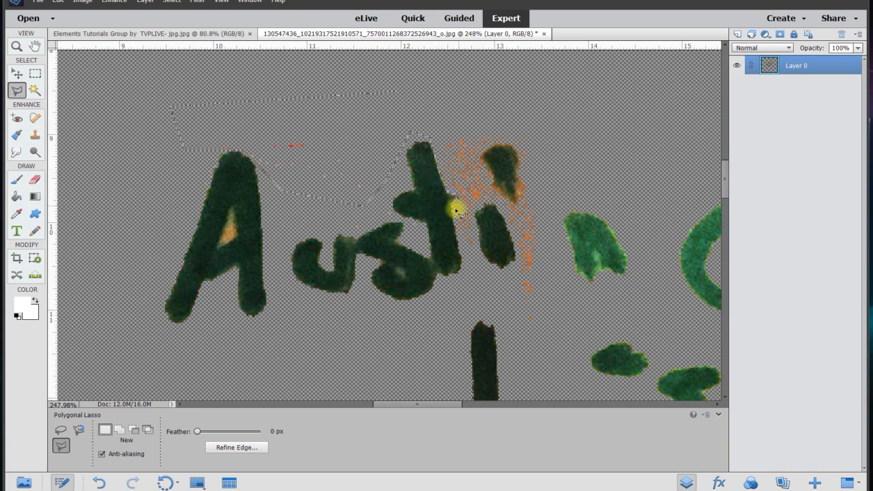
click(485, 270)
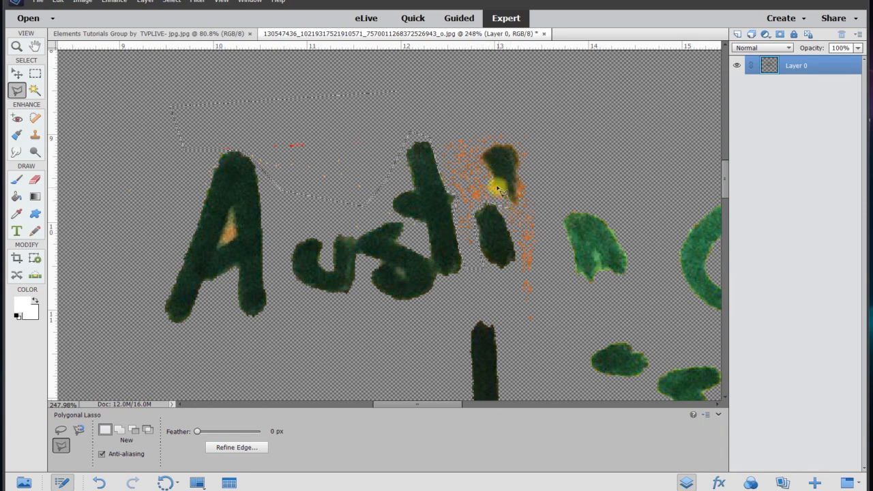
click(517, 147)
double_click(532, 105)
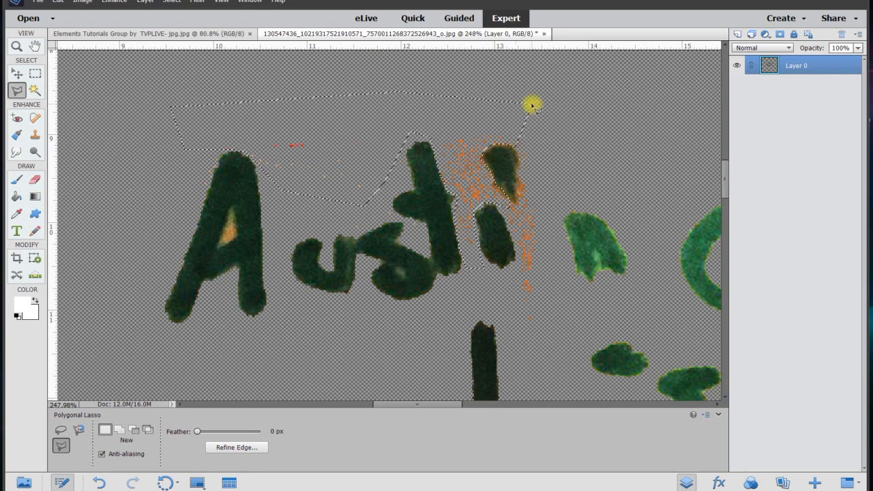
key(Delete)
key(ctrl+d)
Outline the orange specks between the i and n of the title's first word with the Polygonal Lasso, delete them and deselect
click(522, 99)
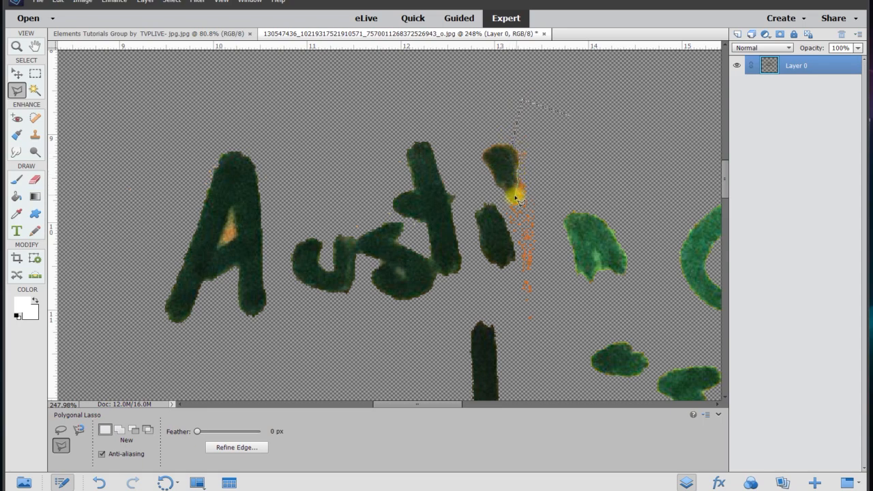
click(505, 198)
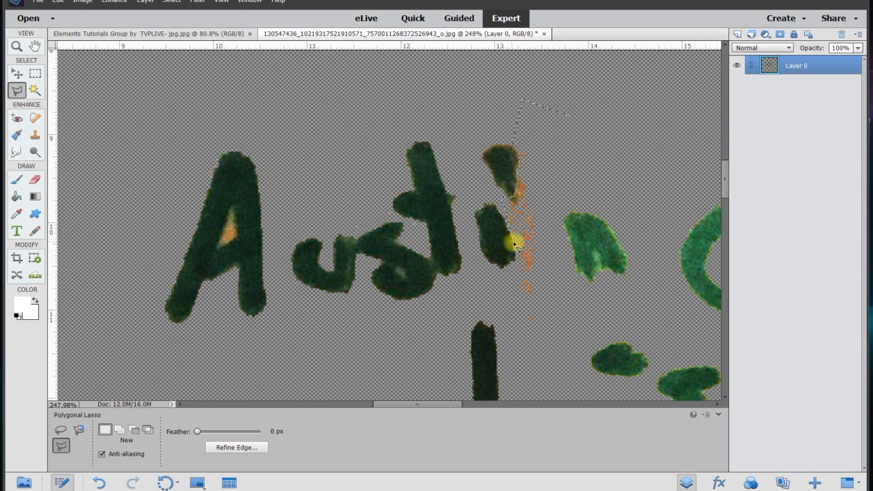
click(516, 341)
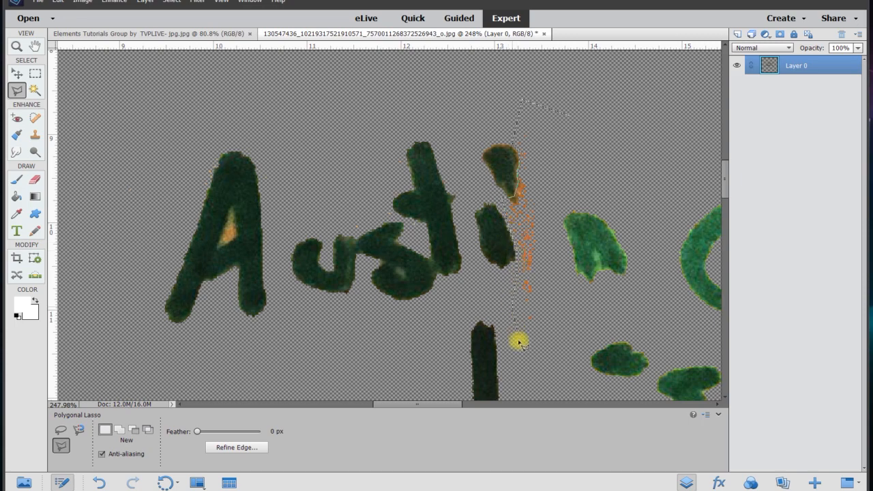
click(556, 340)
click(592, 276)
click(547, 279)
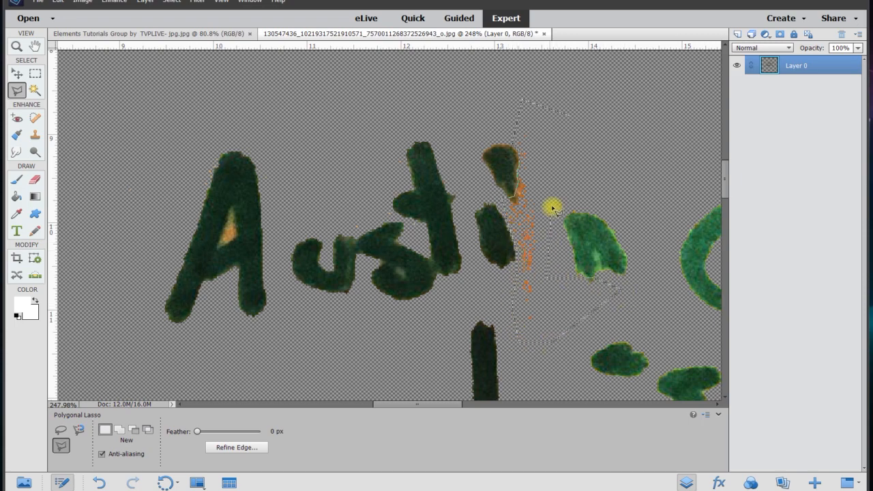
double_click(559, 197)
key(Delete)
key(ctrl+d)
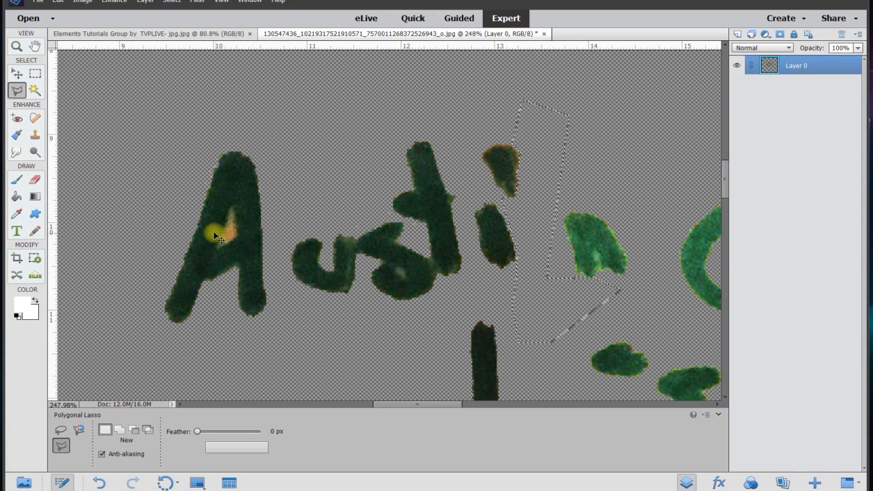
Remove the paper left inside the title's capital A with the Magic Wand and deselect
click(34, 91)
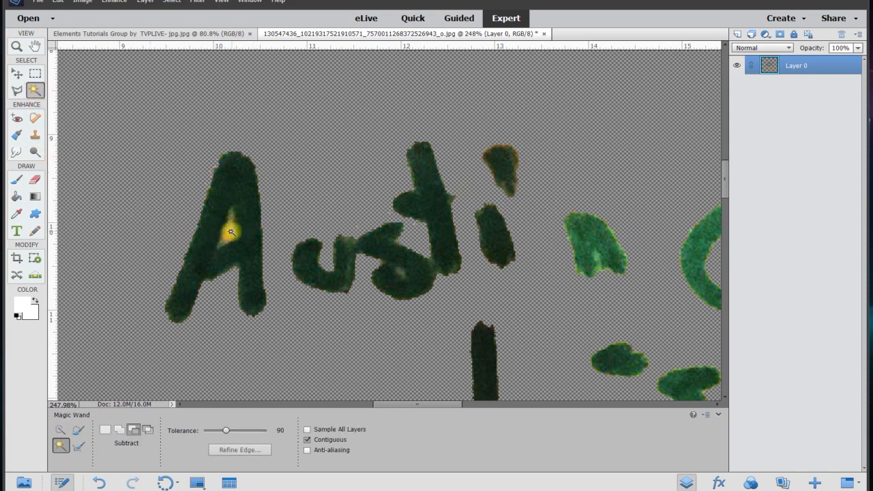
click(230, 234)
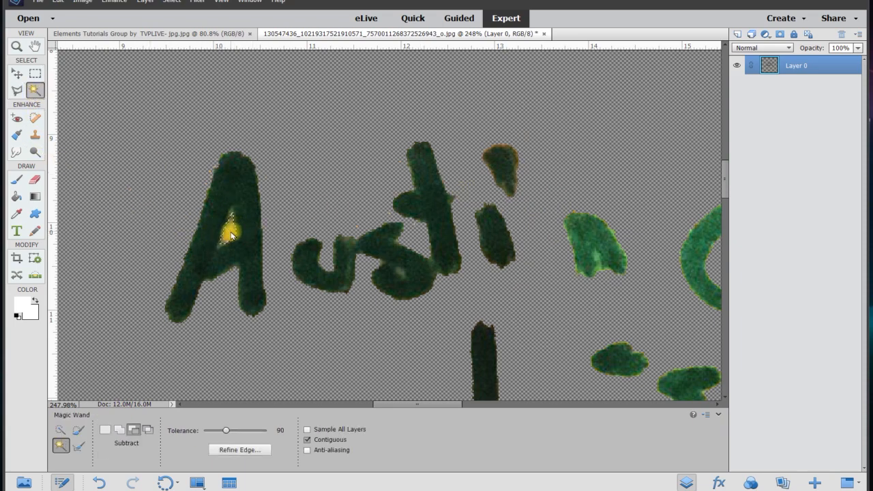
click(263, 259)
Delete the paper left inside the first s and the a of "Cristmas" with the Magic Wand
scroll(283, 268, down, 8)
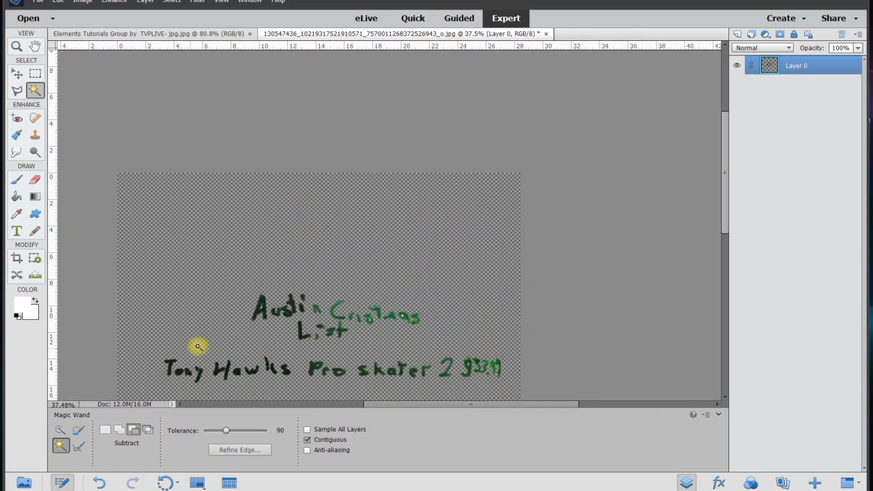
scroll(292, 310, up, 2)
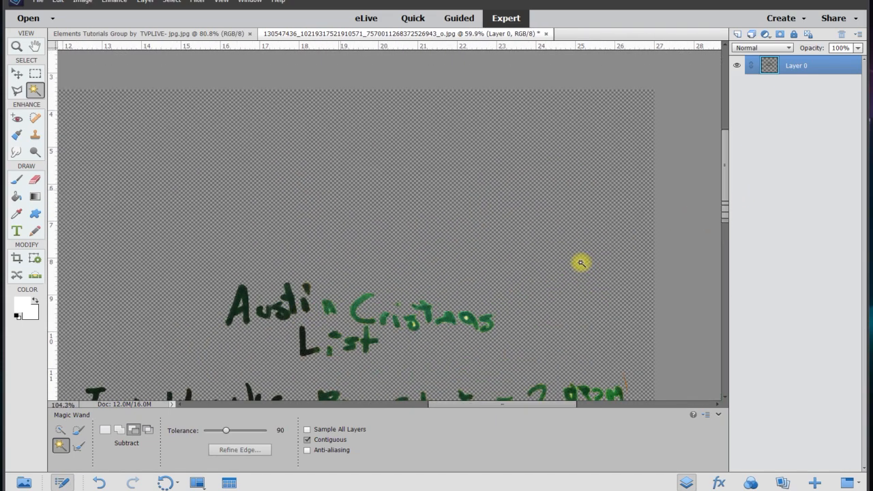
scroll(580, 261, up, 4)
drag(724, 170, 724, 204)
drag(515, 407, 482, 407)
scroll(92, 129, up, 2)
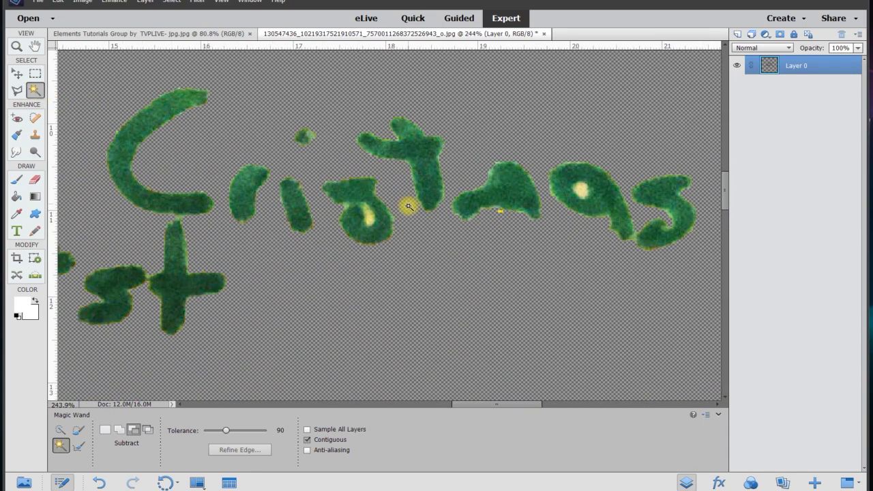
click(368, 217)
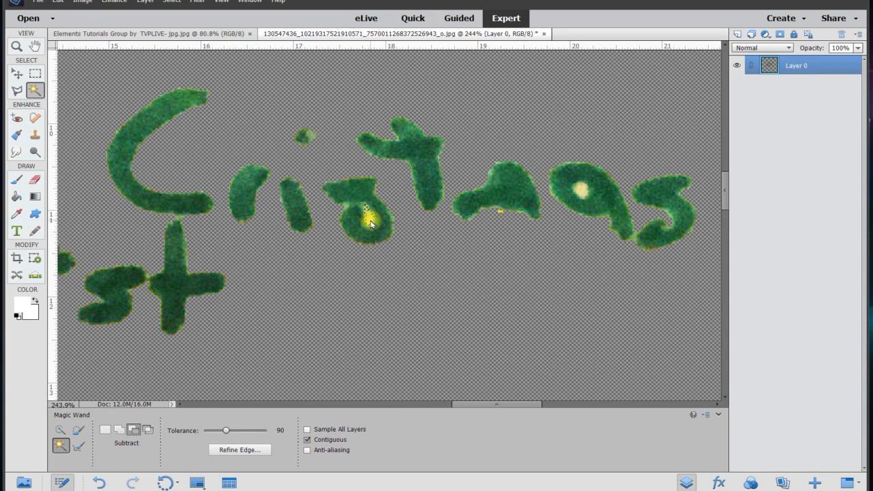
click(582, 192)
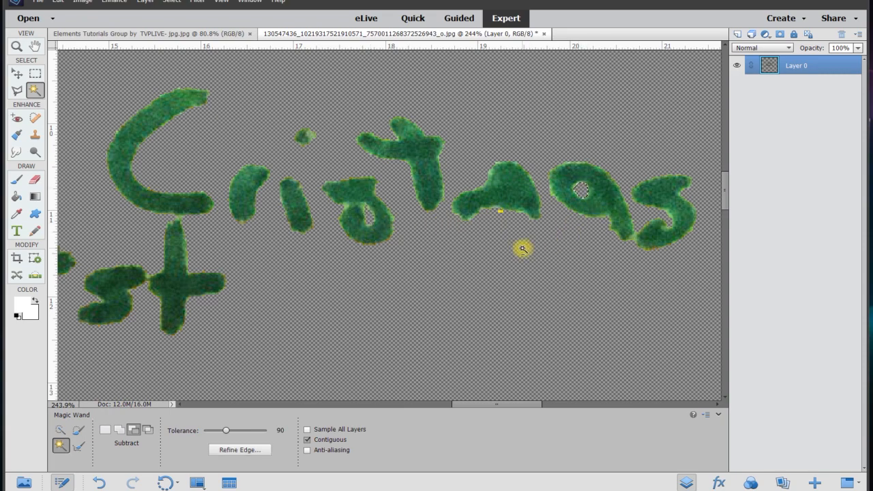
Add a new layer, fill it with red (f70000) using the Paint Bucket and place it beneath the text layer
scroll(487, 255, down, 5)
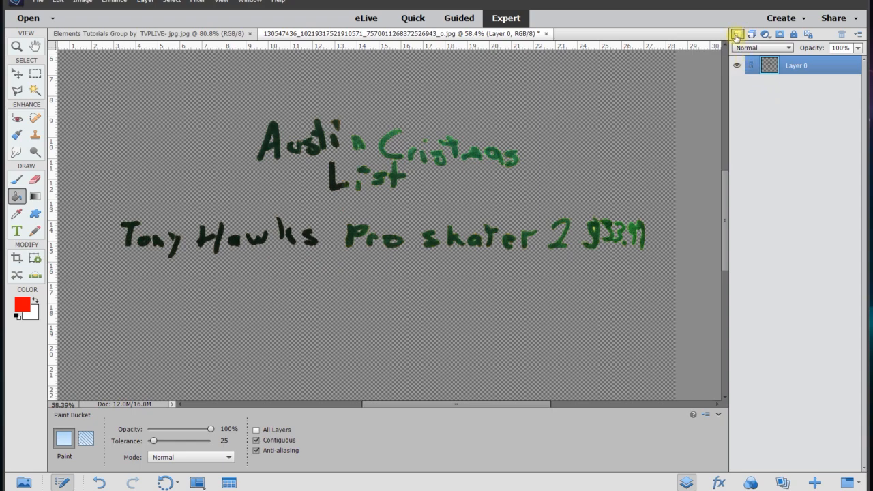
click(736, 36)
click(24, 309)
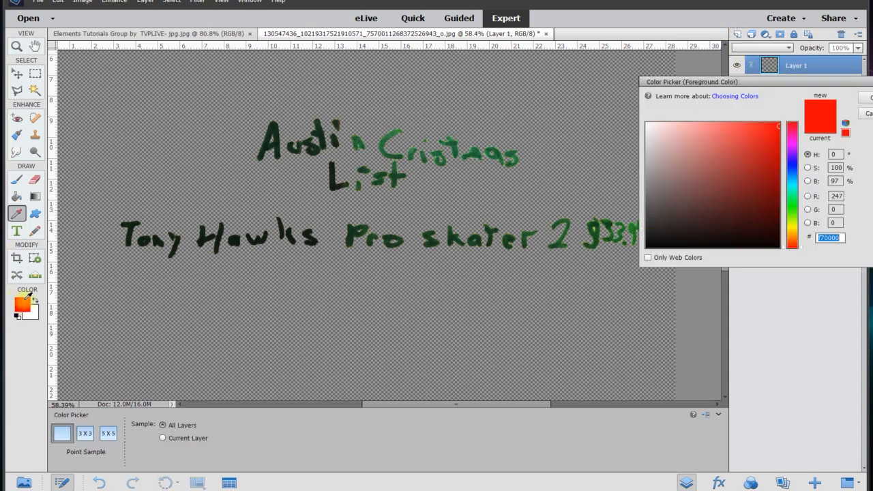
key(Return)
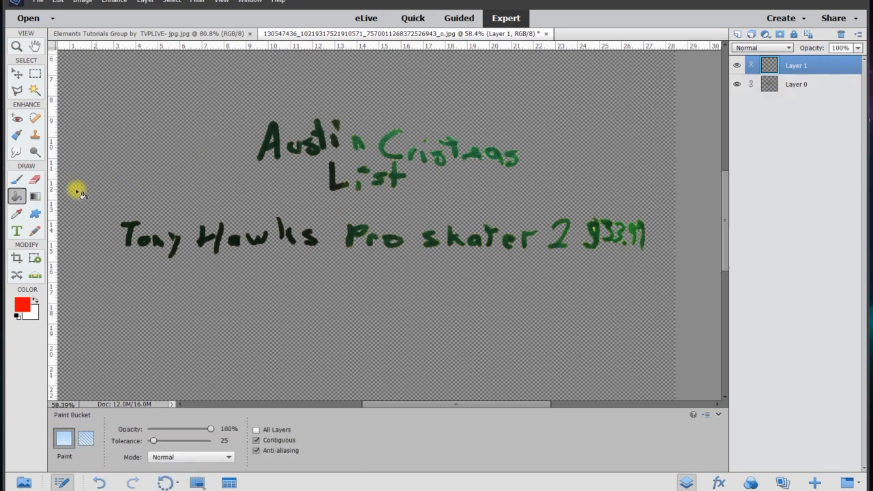
click(258, 185)
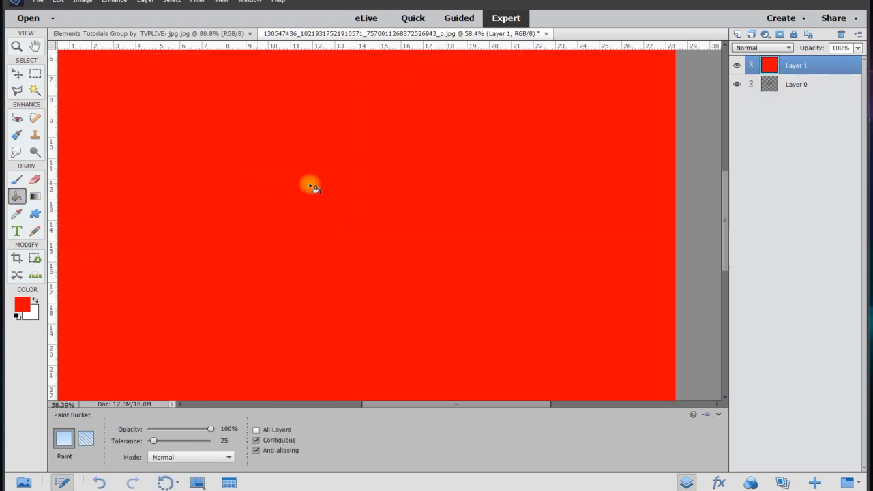
drag(791, 69, 800, 108)
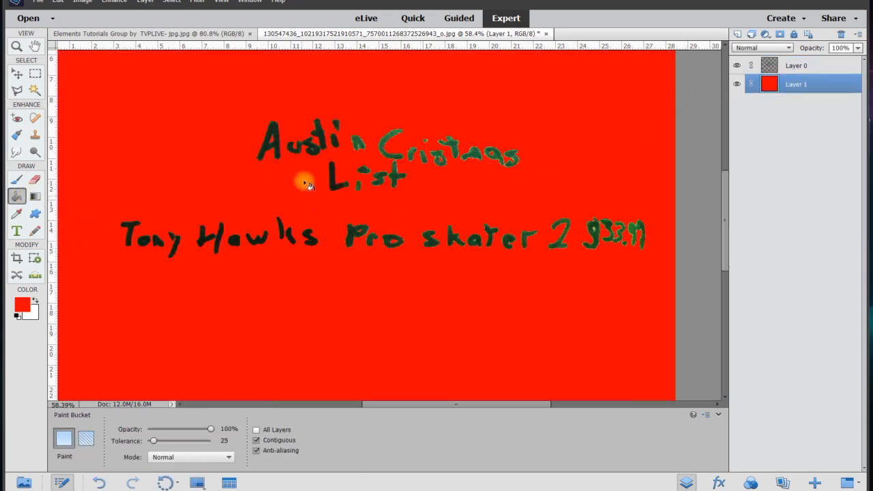
Duplicate Layer 0 with the default name, hide the copy and move it beneath the red layer
scroll(175, 202, down, 4)
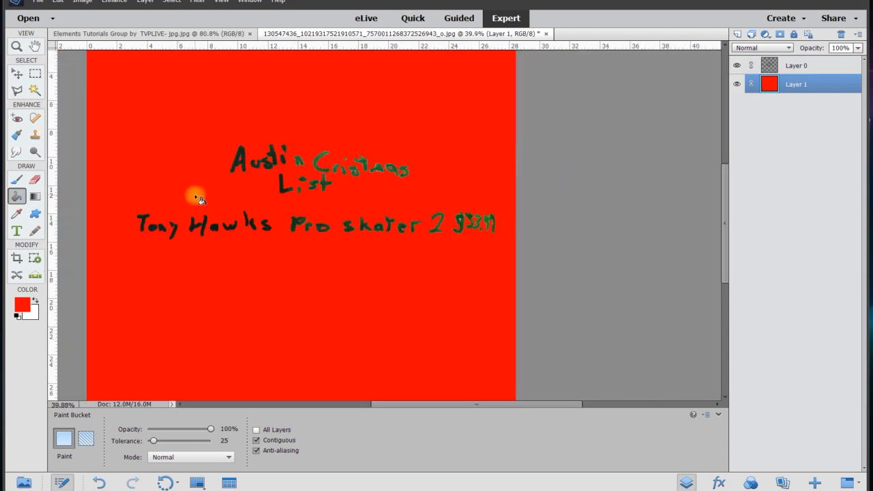
click(17, 73)
scroll(186, 165, up, 3)
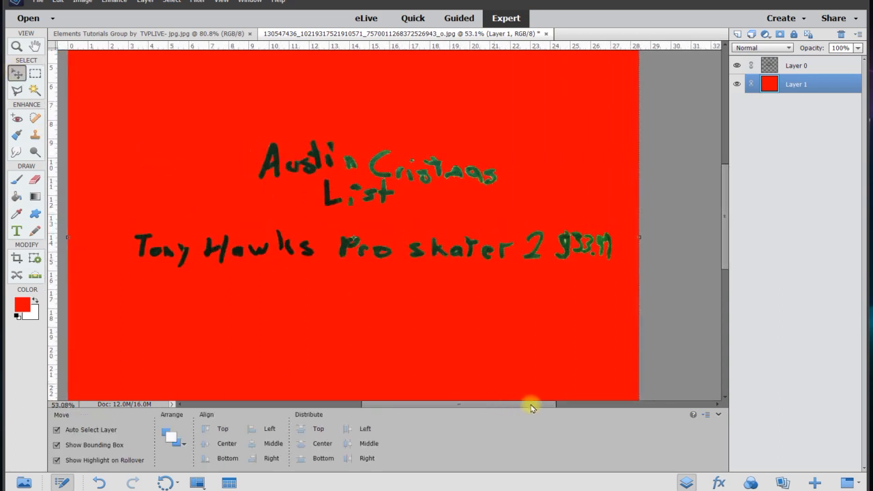
drag(530, 407, 519, 409)
scroll(557, 273, up, 2)
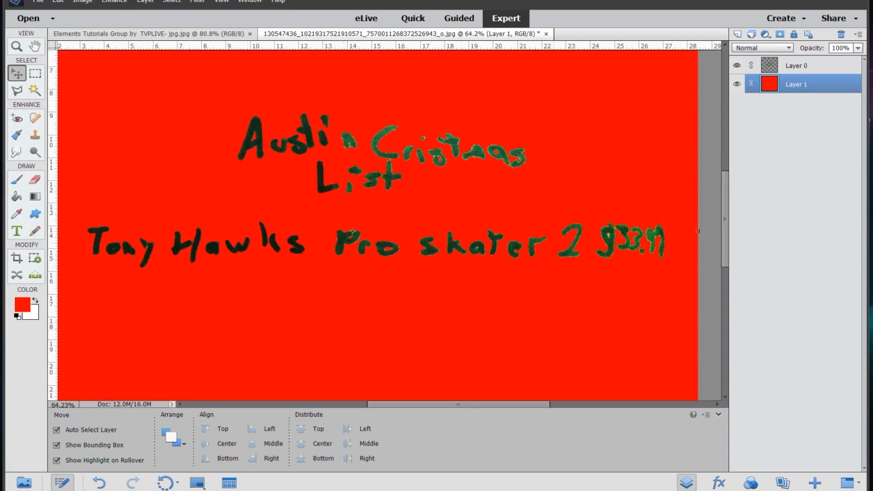
right_click(803, 68)
click(829, 106)
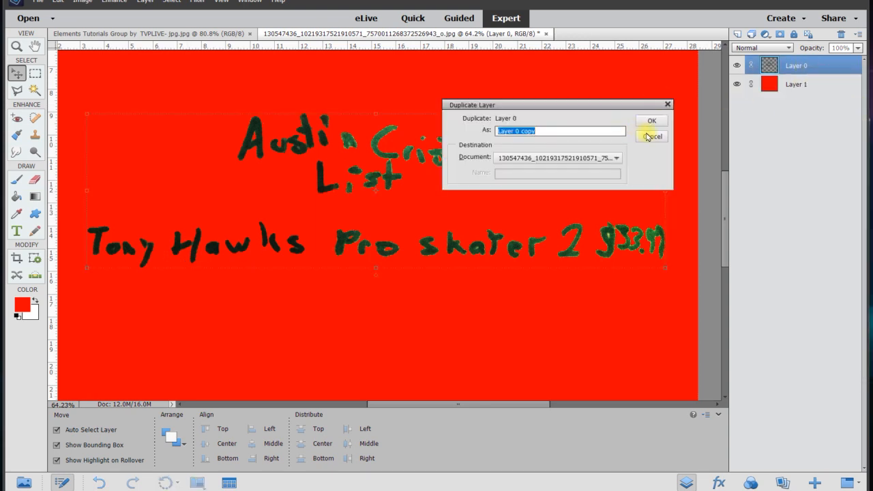
click(652, 121)
click(736, 66)
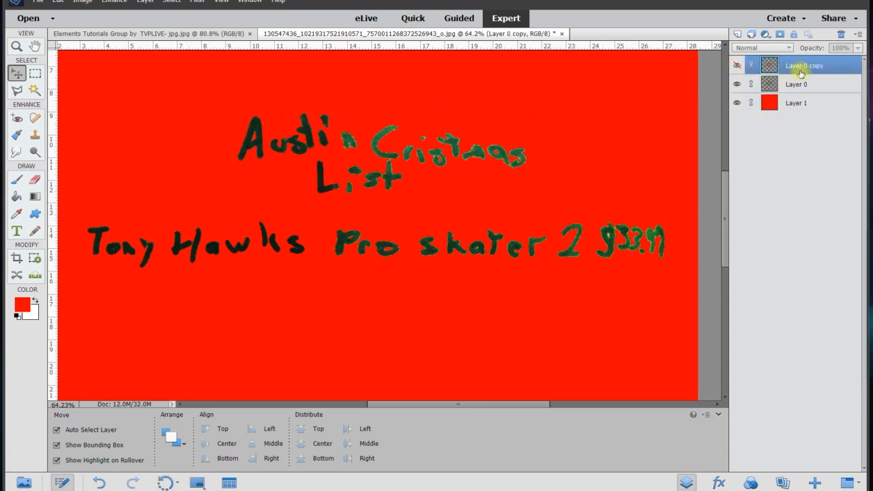
drag(795, 64, 805, 117)
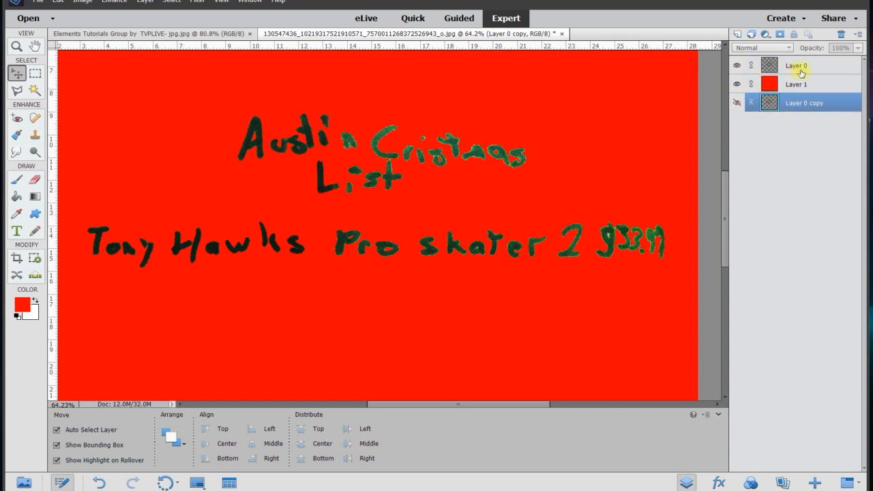
Set the Paint Bucket tolerance to 50, try filling the s of "Hawks" on Layer 0 with green 287a3e and undo the fill
click(799, 69)
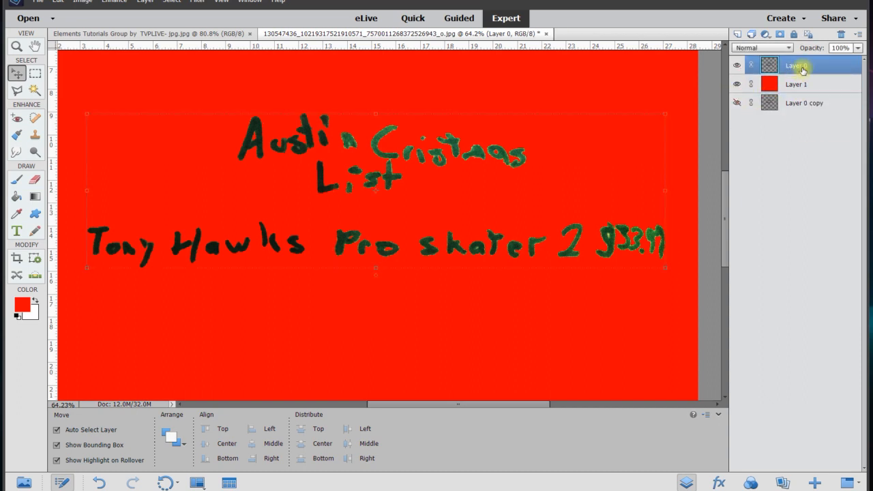
click(17, 215)
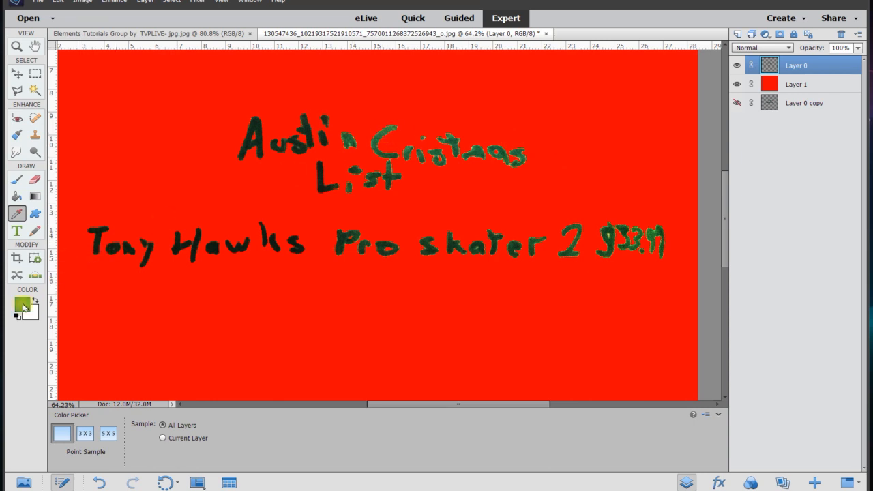
click(23, 305)
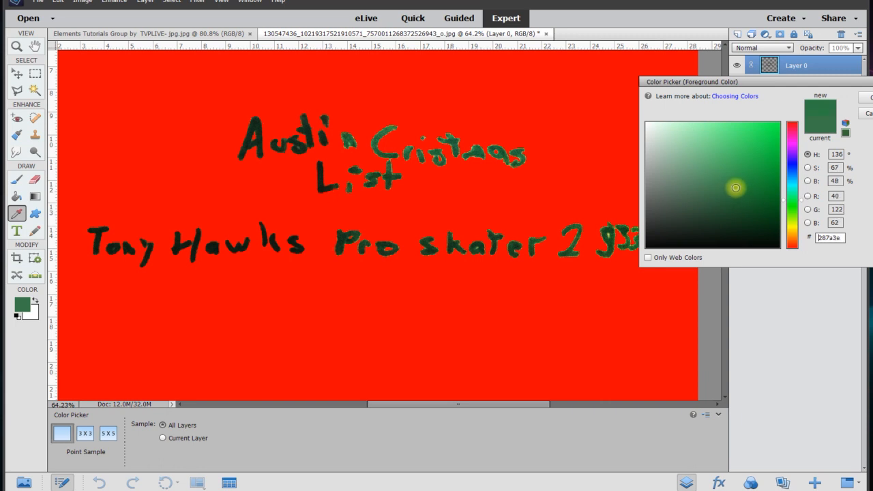
click(870, 99)
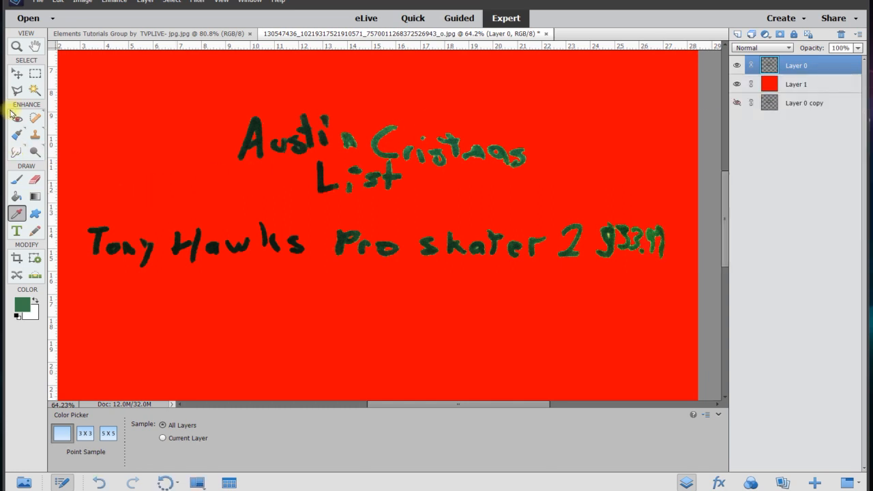
click(17, 197)
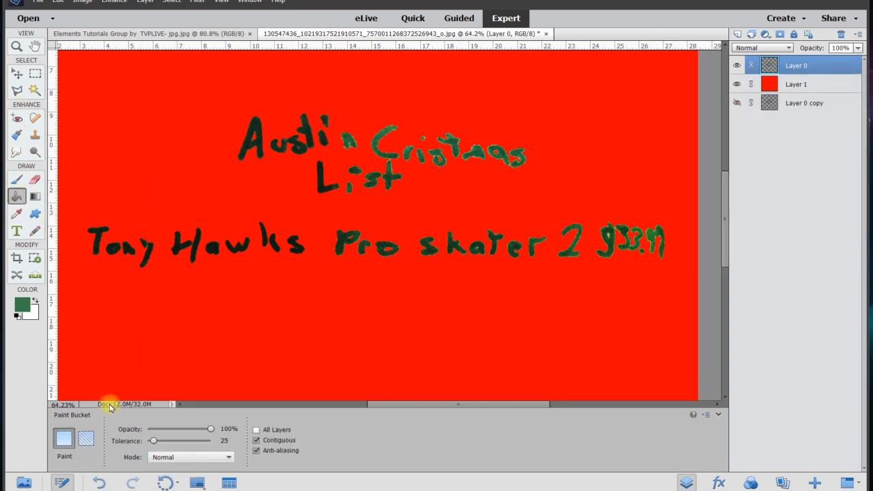
scroll(247, 375, up, 2)
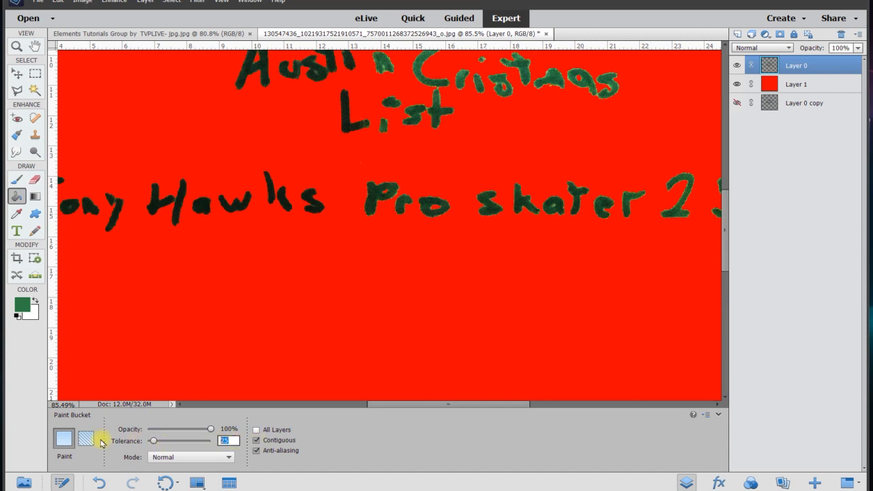
click(312, 202)
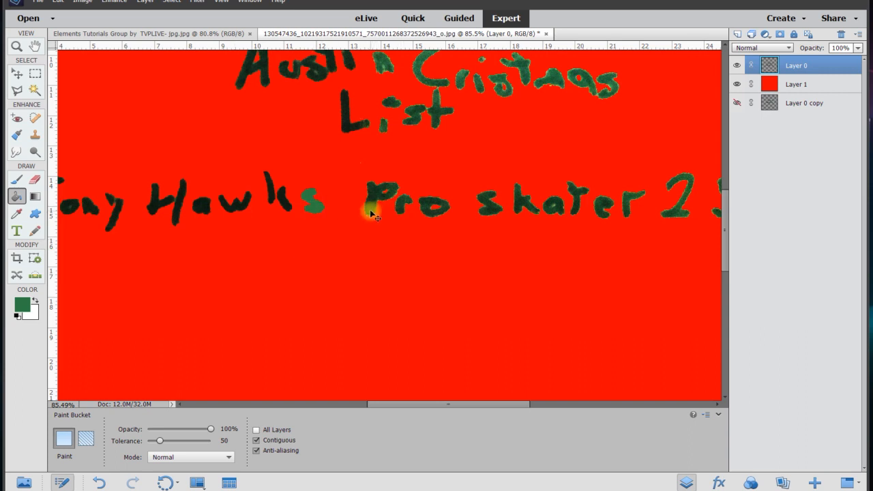
key(ctrl+z)
Set the foreground colour to the green 326a41 and make Layer 0 active, keeping its copy hidden
click(23, 303)
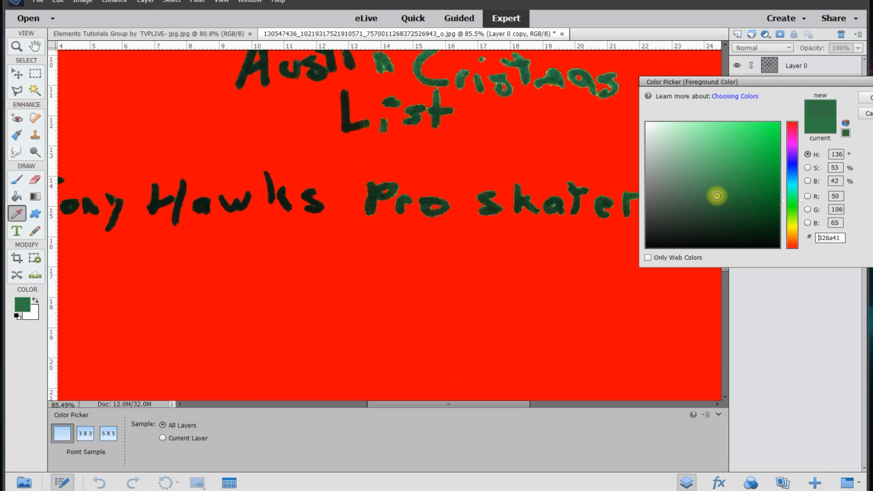
click(866, 99)
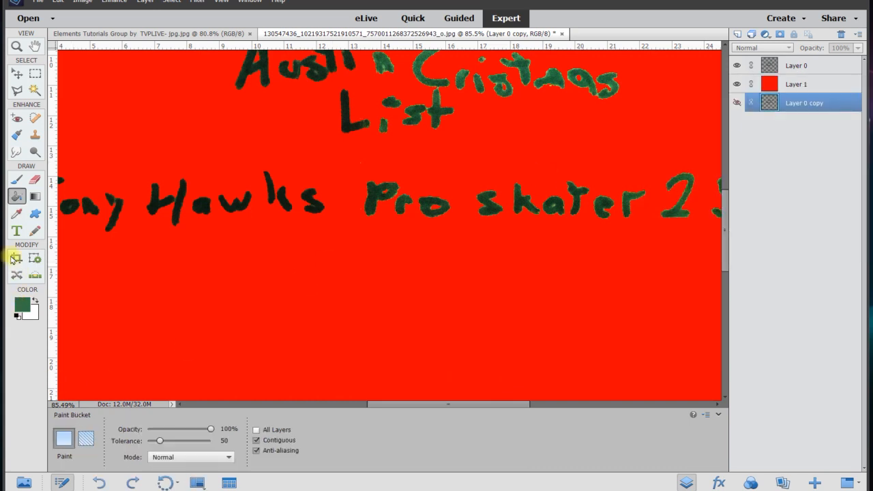
click(308, 206)
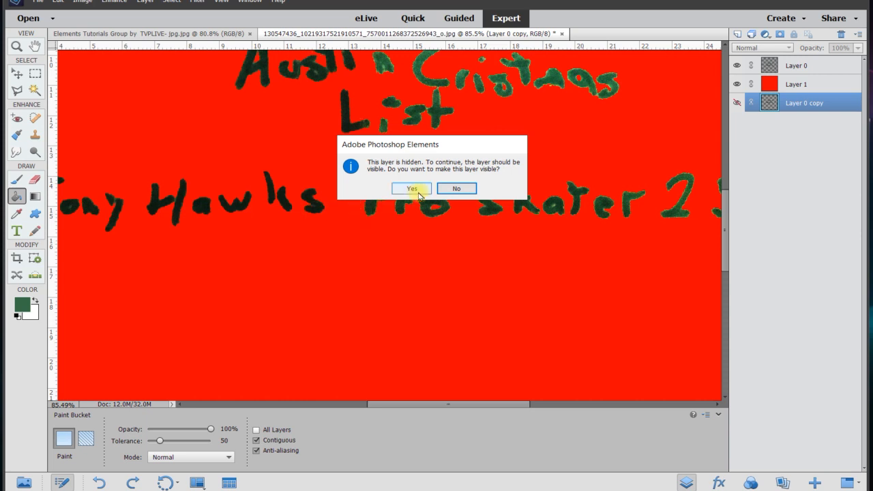
click(454, 190)
click(804, 69)
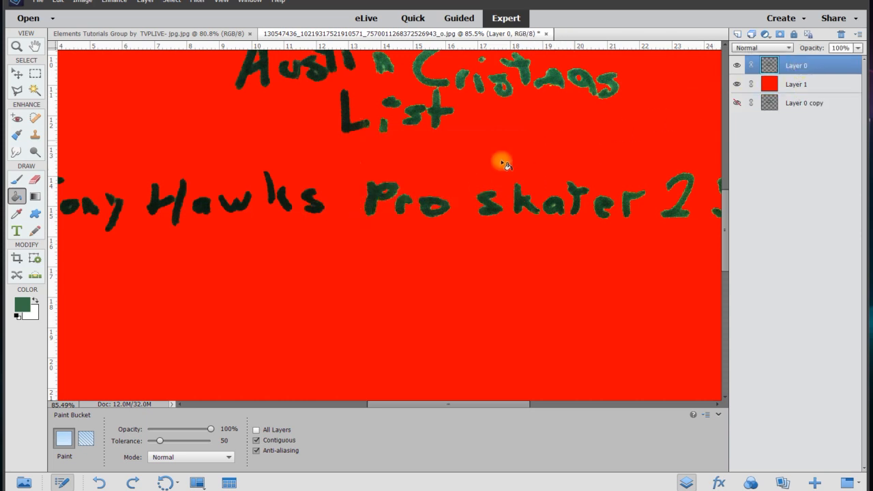
Fill the letters of "Hawks" on Layer 0 with the green using the Paint Bucket
click(308, 204)
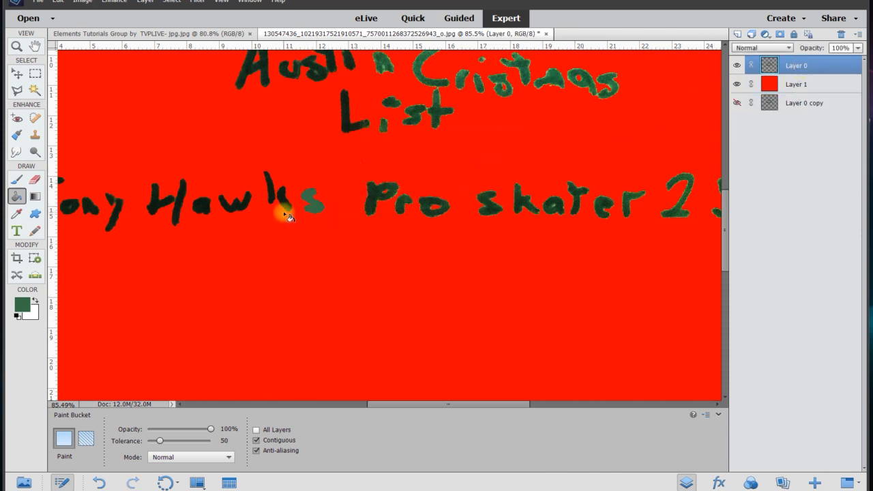
click(278, 203)
click(268, 193)
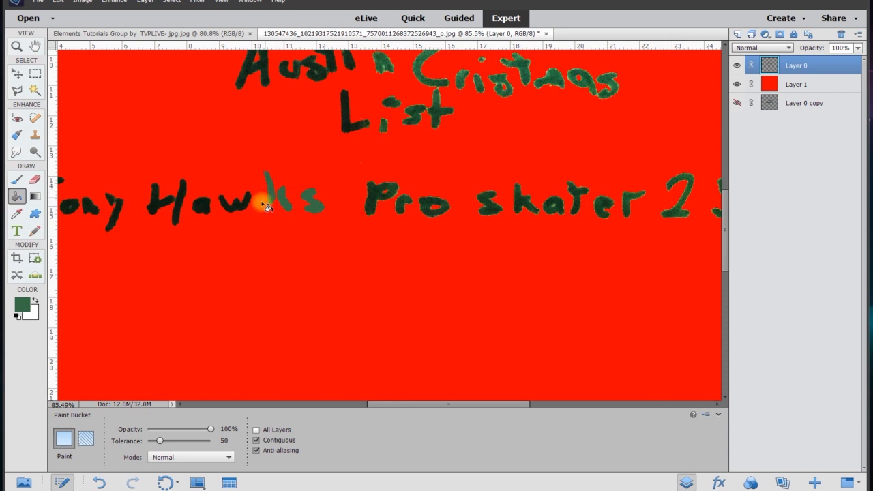
click(227, 206)
click(187, 213)
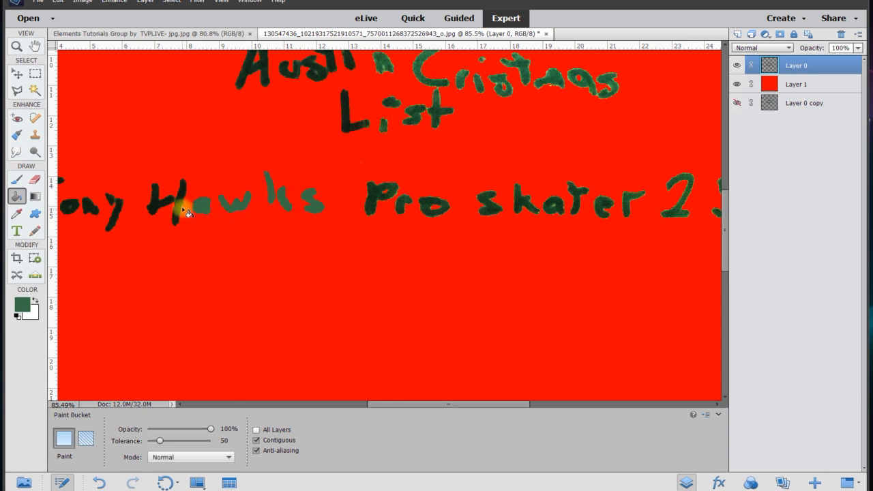
Fill the L of "List" and the dark letters of the title's first word with the green
click(363, 132)
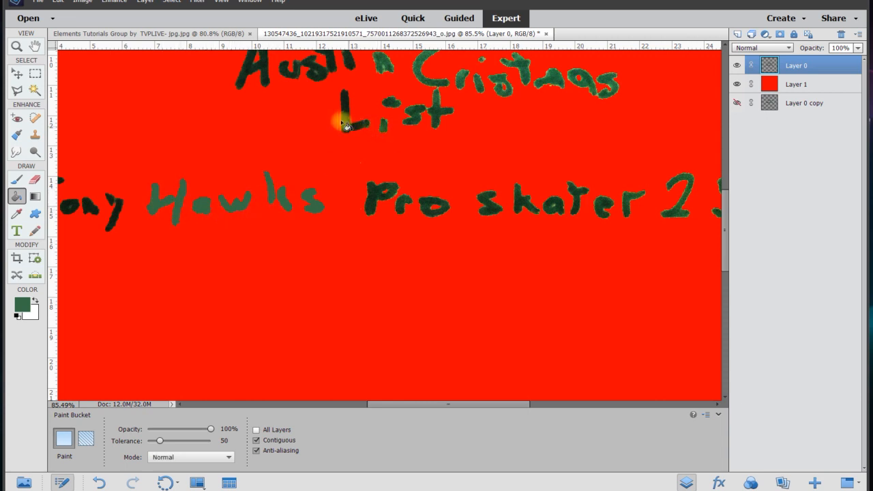
click(250, 77)
click(320, 75)
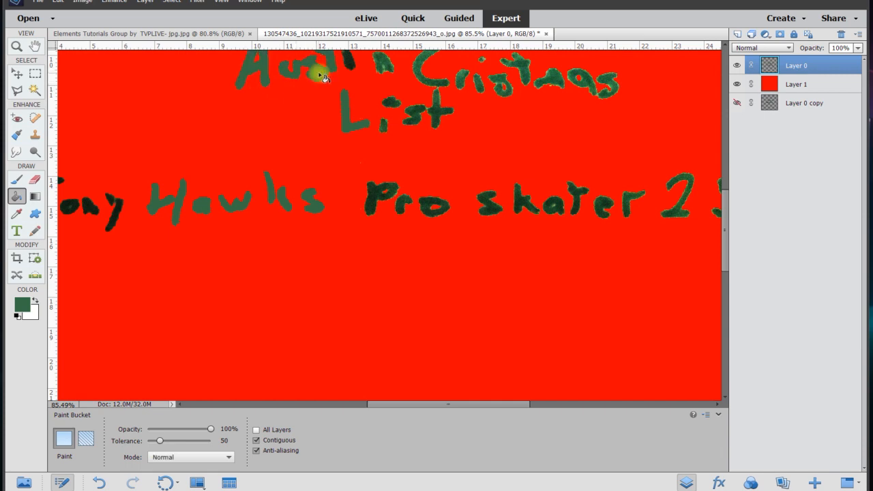
click(352, 69)
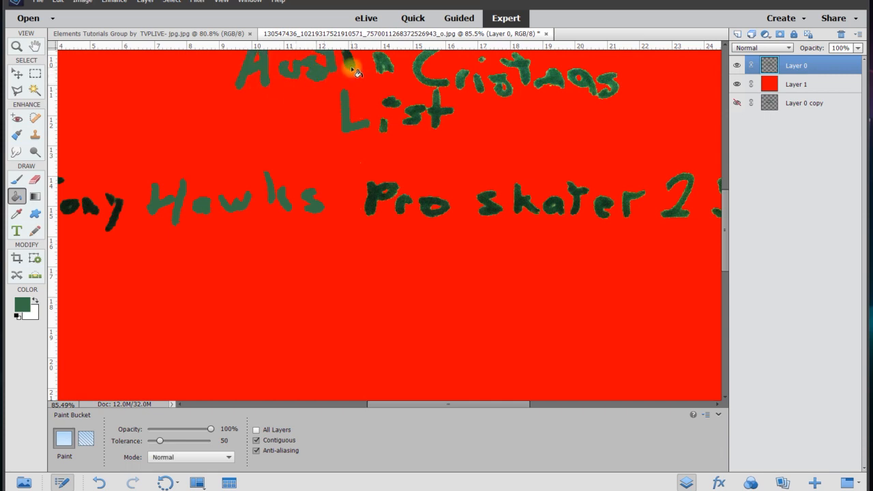
Fill the letters of "Tony" with the same green using the Paint Bucket
click(116, 217)
drag(392, 407, 356, 406)
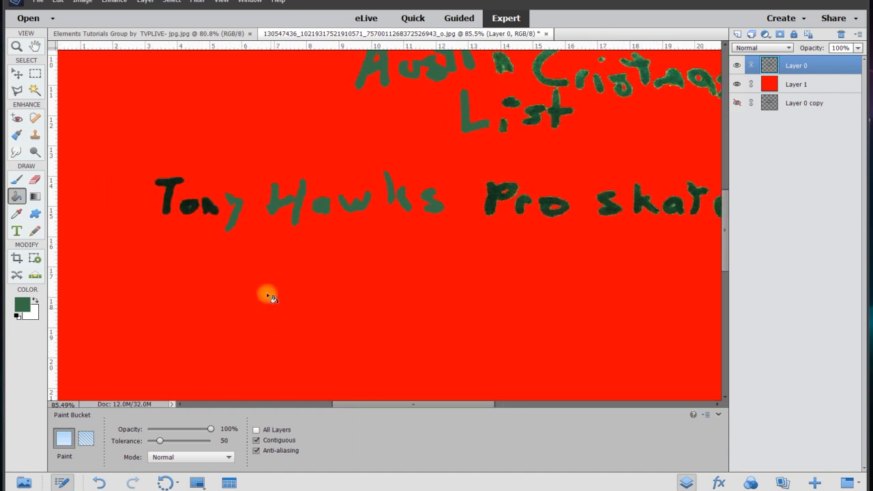
click(168, 206)
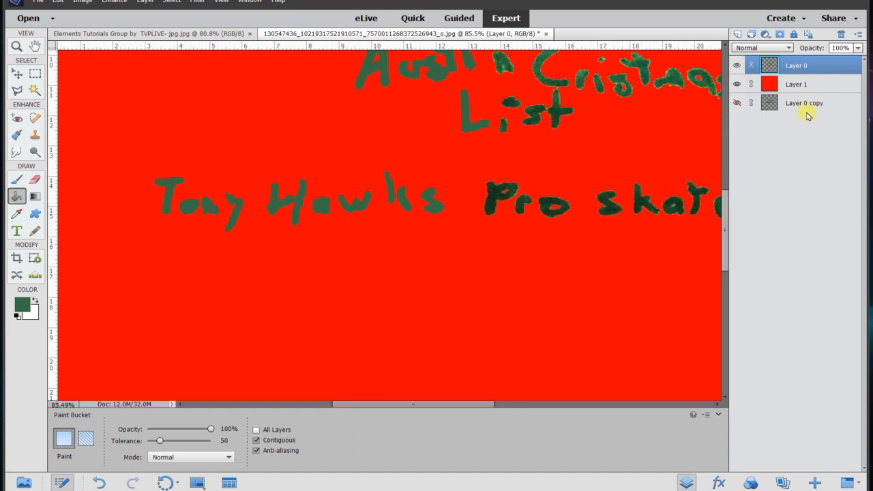
Fill the Layer 1 background with black (000000) using the Paint Bucket
click(805, 85)
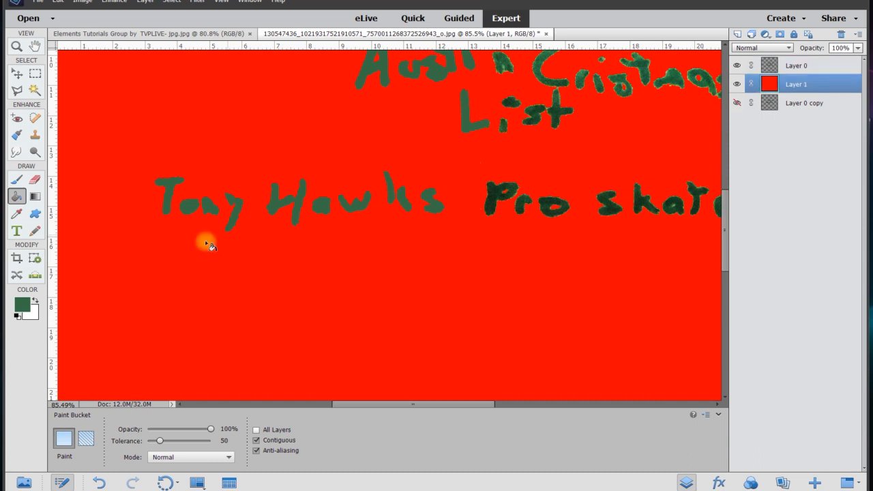
click(22, 305)
click(646, 247)
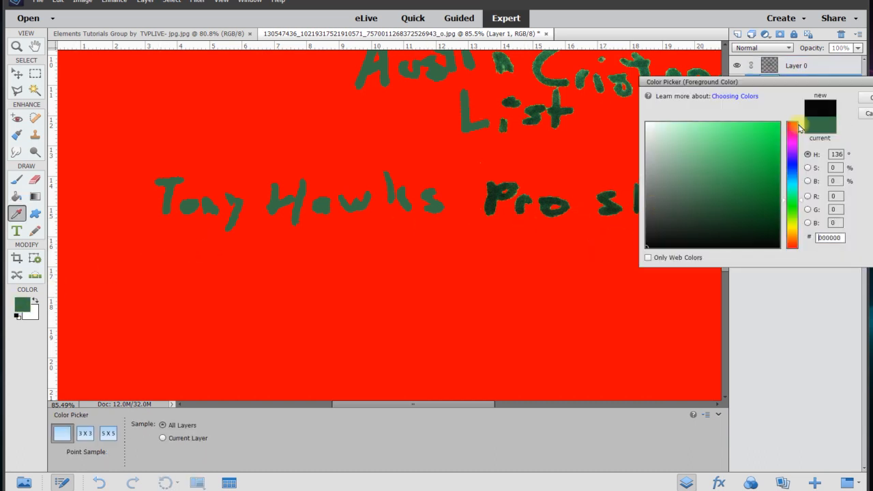
click(866, 101)
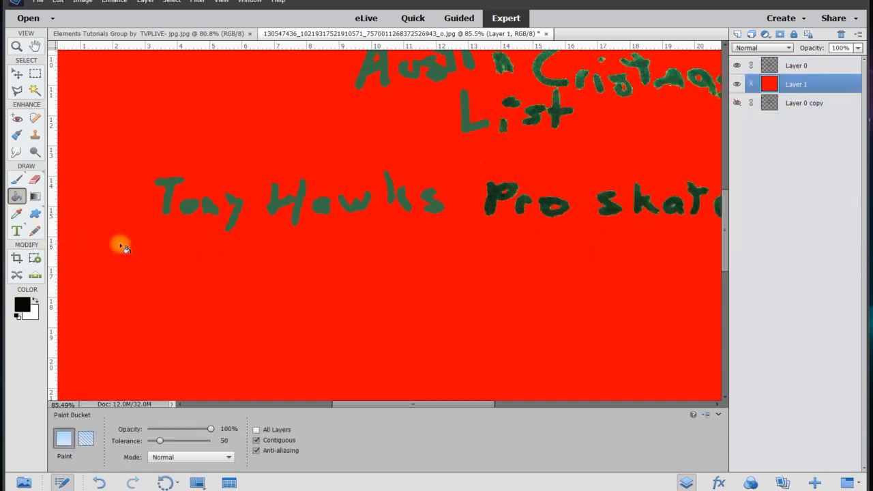
click(189, 292)
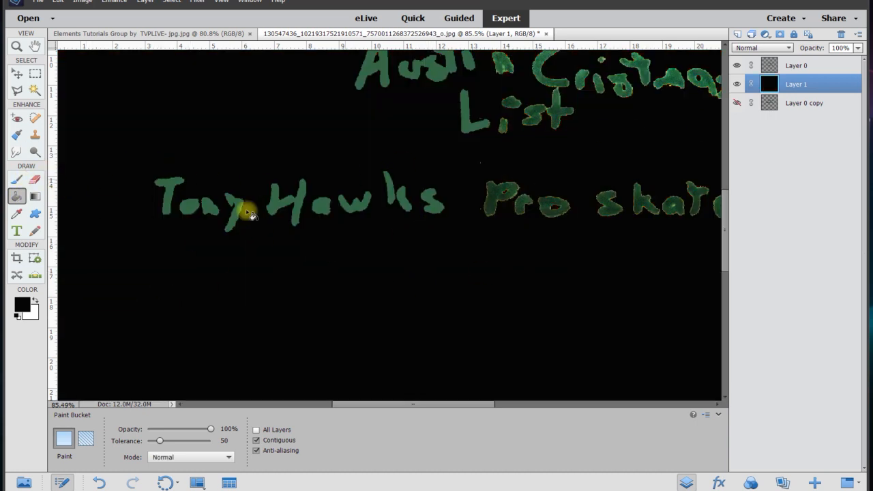
Sample the green from the recoloured lettering and fill "Pro" and the first letters of "skater" on Layer 0 with it
click(19, 216)
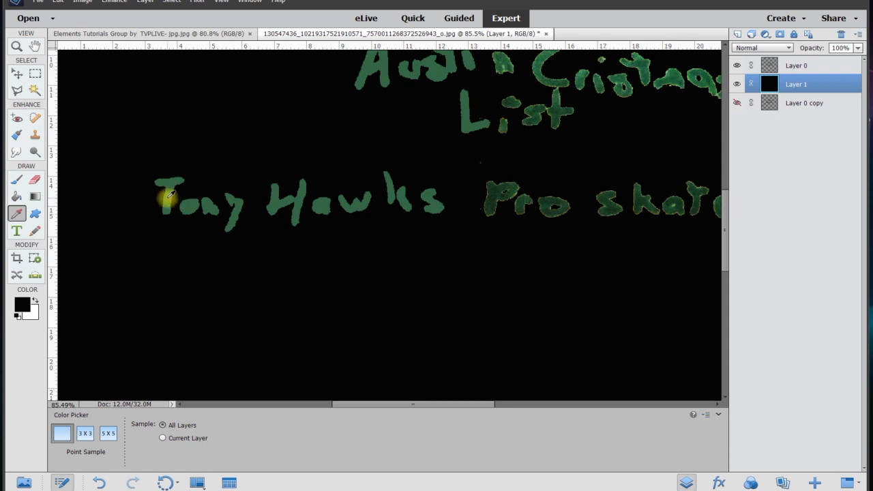
click(17, 197)
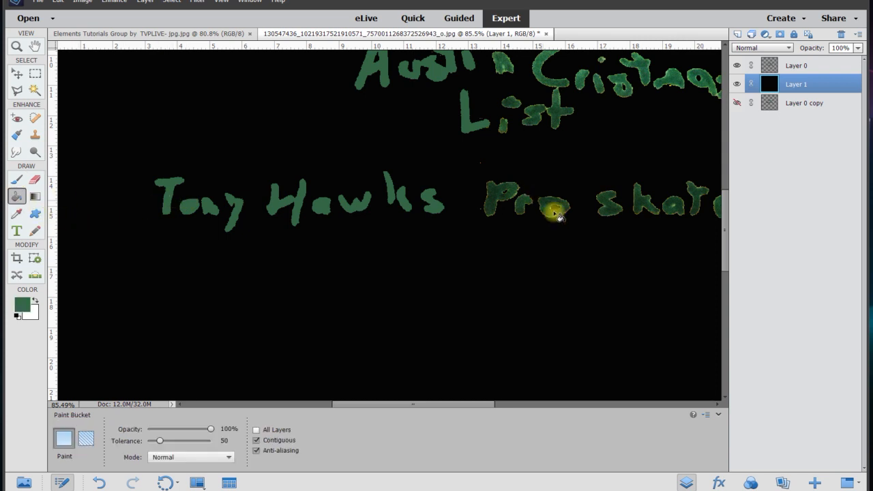
click(801, 67)
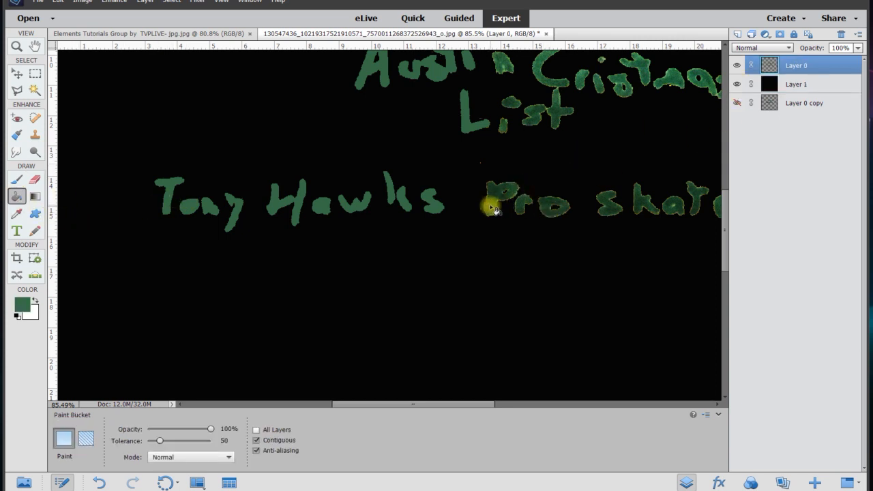
click(523, 209)
click(553, 212)
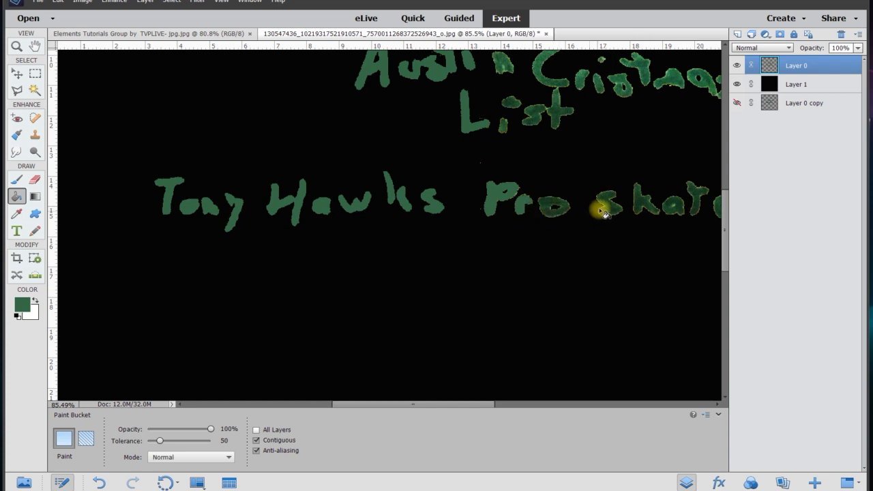
click(610, 210)
click(668, 210)
Fill the i, s and t of "List" with the green
click(567, 117)
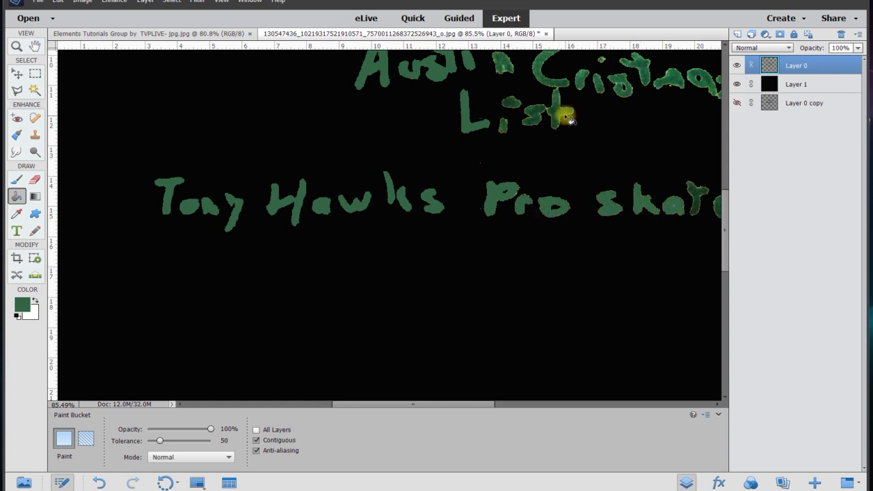
click(531, 120)
click(510, 129)
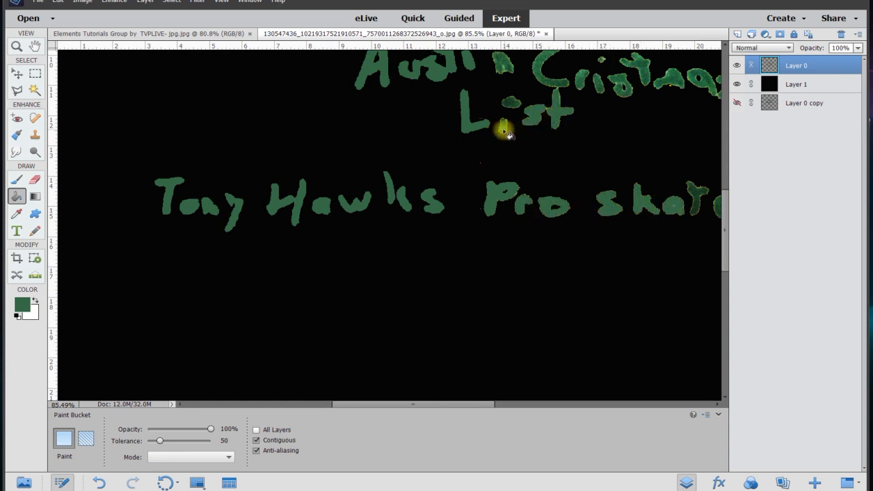
Fill the remaining letters of the title, the rest of "skater", the 2 and the price with the green, and undo the last fill
scroll(536, 170, down, 3)
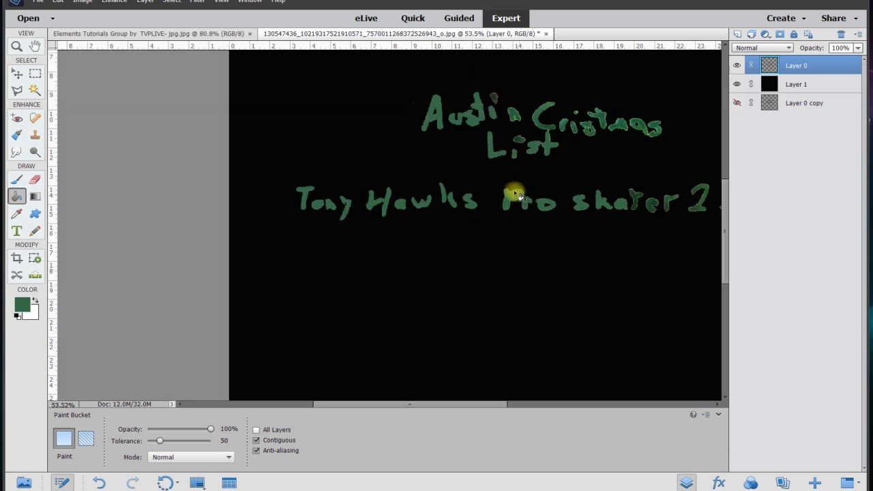
scroll(493, 136, up, 1)
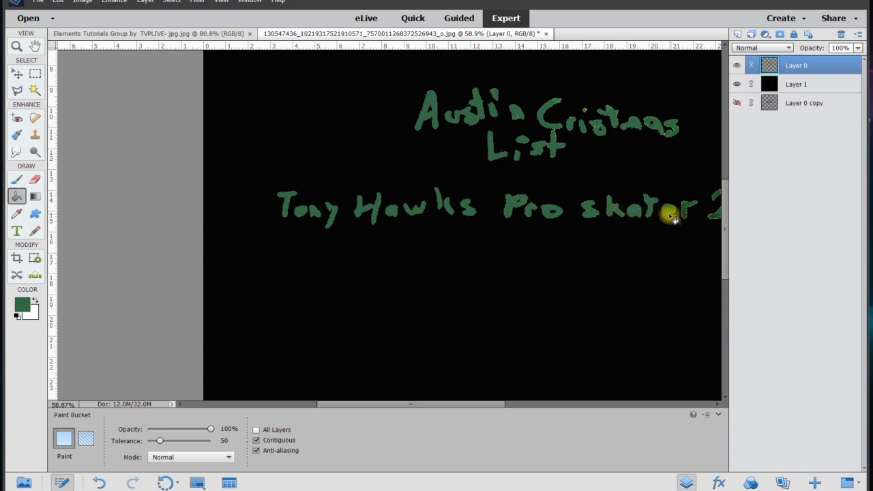
drag(497, 407, 537, 407)
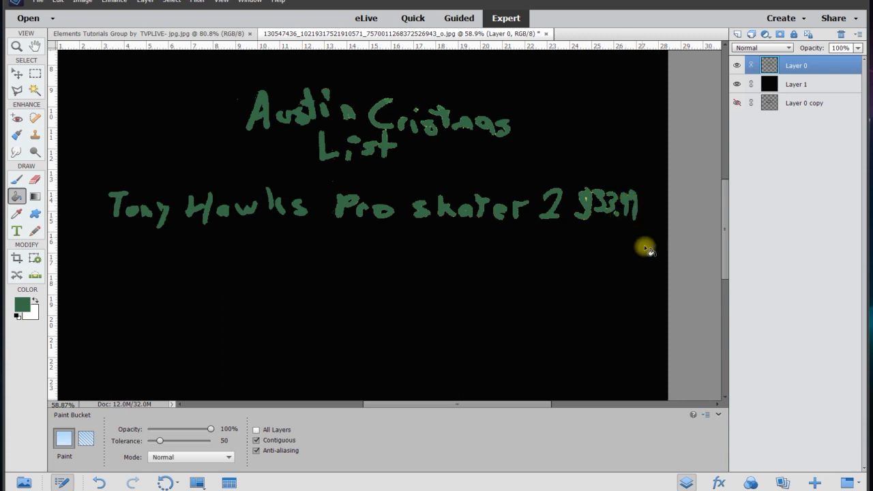
key(ctrl+z)
Move the handwritten text layer to the left so it sits roughly centred across the black background
scroll(374, 274, down, 4)
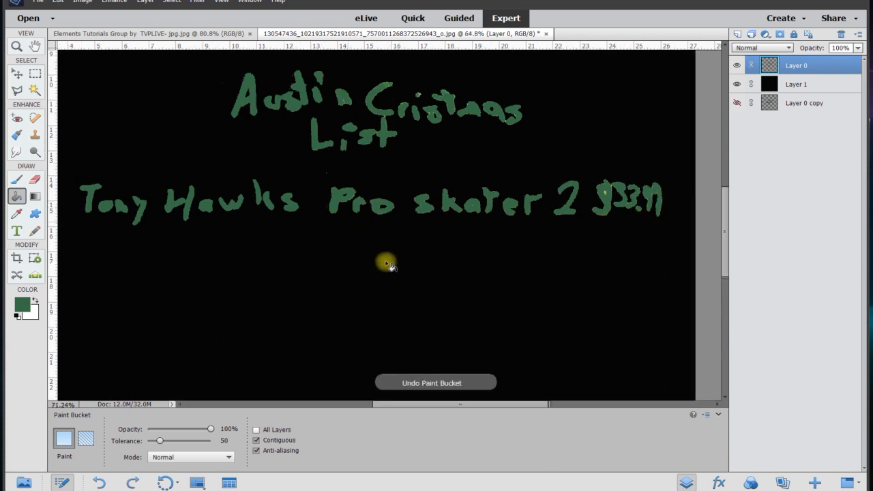
click(18, 71)
click(534, 282)
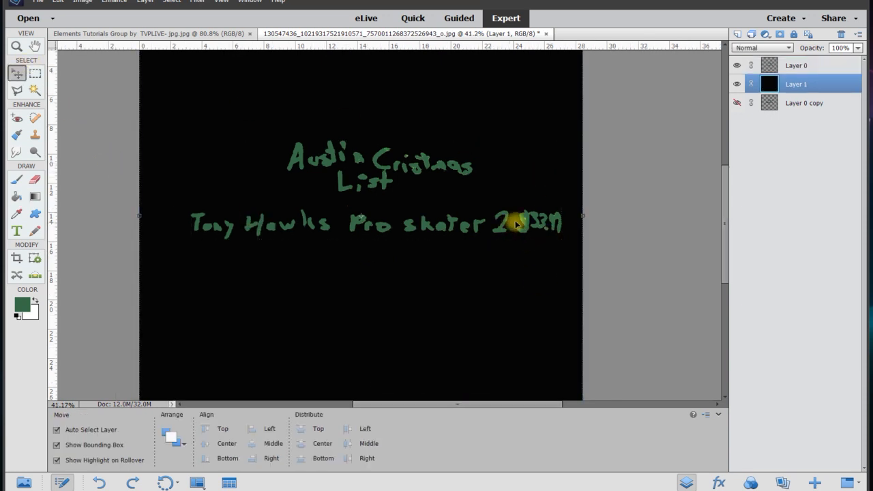
mouse_move(517, 224)
mouse_down()
mouse_move(525, 221)
mouse_move(432, 250)
mouse_move(499, 251)
mouse_move(551, 220)
mouse_move(503, 221)
mouse_up()
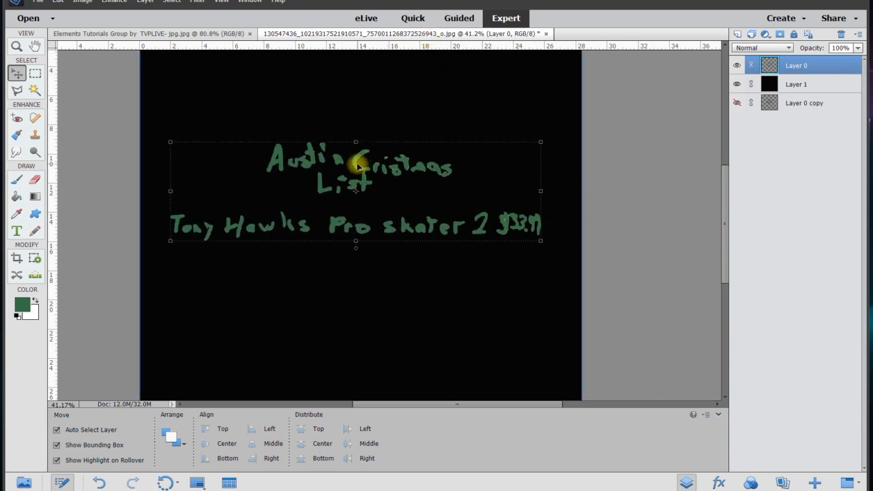
Copy the green handwritten lettering into the Elements Tutorials Group image and scale it down to fit across the lower half of the banner
drag(358, 166, 364, 111)
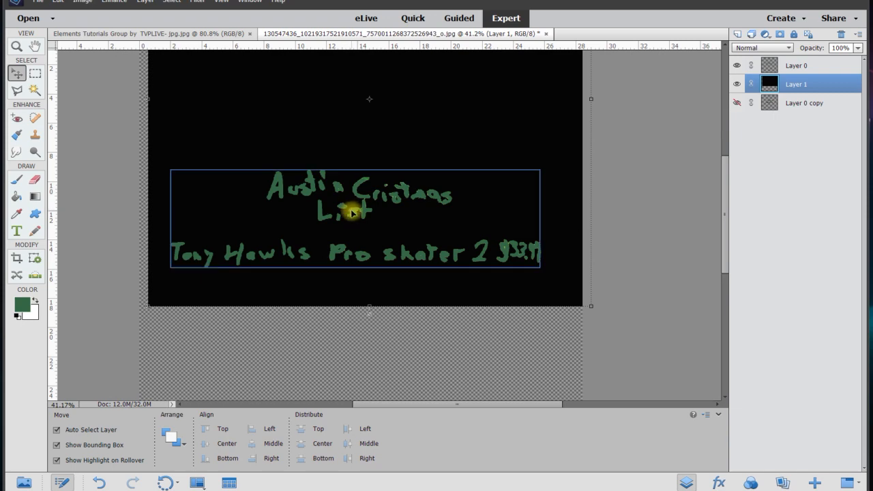
mouse_move(352, 213)
mouse_down()
mouse_move(361, 31)
mouse_move(234, 35)
mouse_move(356, 197)
mouse_up()
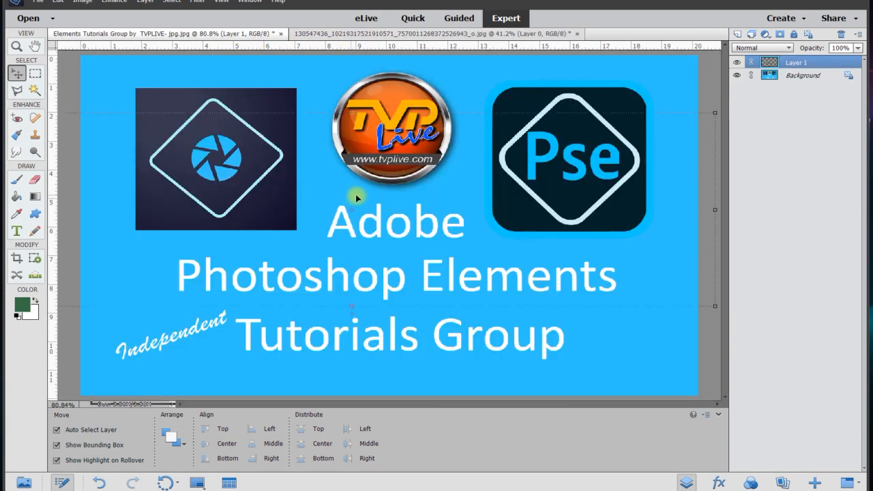
scroll(407, 224, down, 5)
drag(594, 276, 518, 308)
click(433, 252)
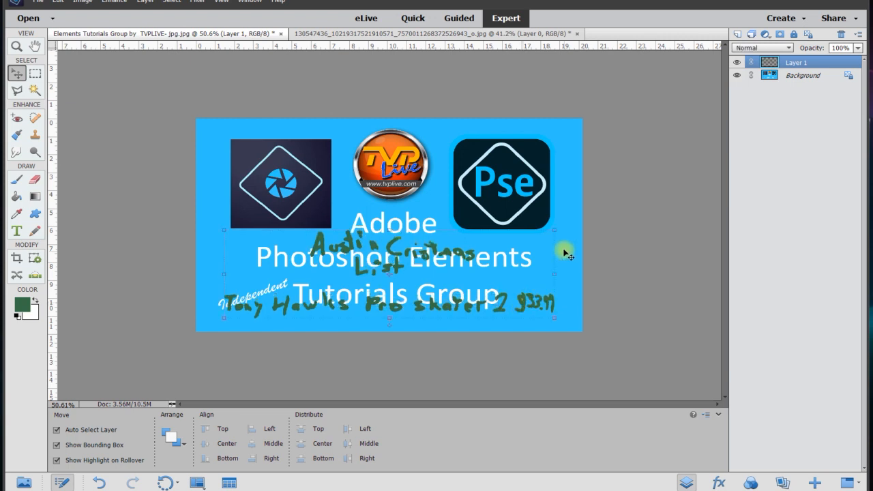
Sample the banner's blue and paint over all the white text on the Background layer with a 100 px brush
click(576, 236)
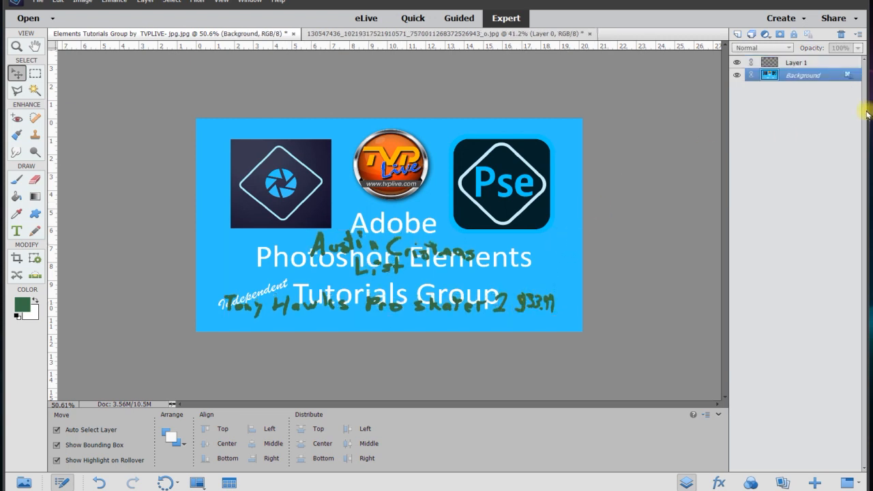
click(18, 214)
click(204, 247)
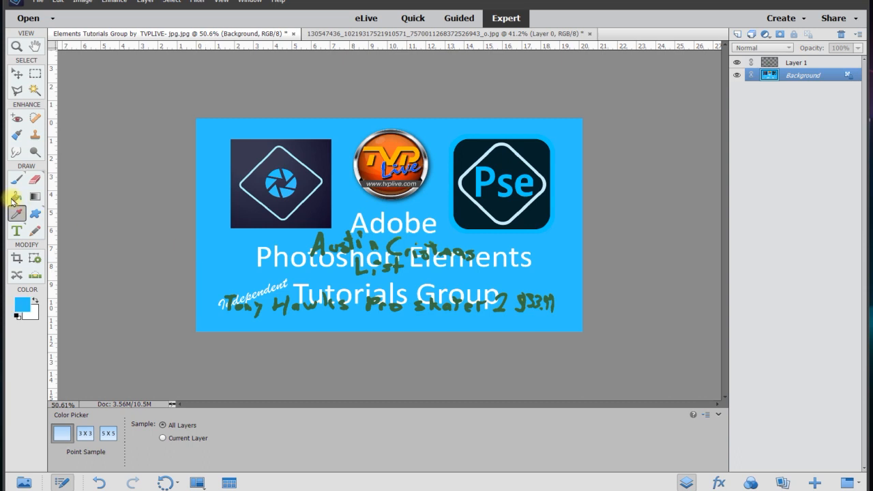
click(17, 179)
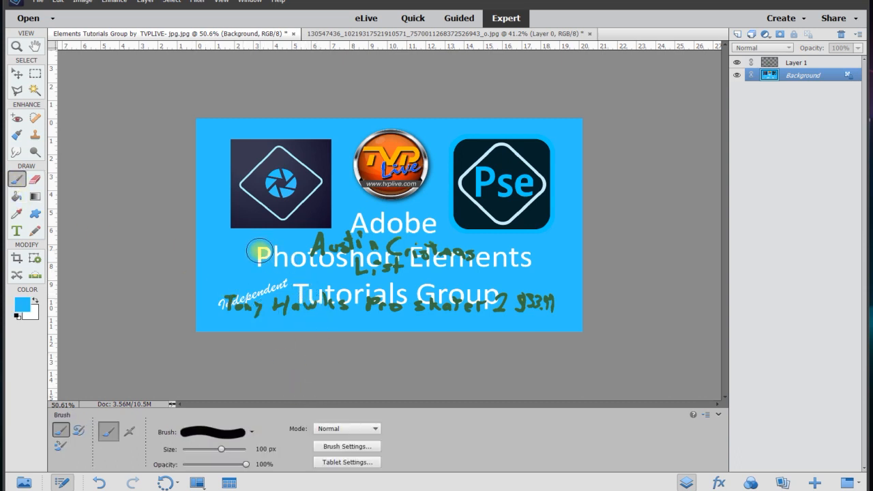
mouse_move(253, 248)
mouse_down()
mouse_move(329, 246)
mouse_move(358, 232)
mouse_move(359, 221)
mouse_move(416, 220)
mouse_move(428, 229)
mouse_move(359, 232)
mouse_move(291, 257)
mouse_move(227, 263)
mouse_move(530, 255)
mouse_move(536, 263)
mouse_move(399, 250)
mouse_move(252, 285)
mouse_move(506, 290)
mouse_move(422, 303)
mouse_move(210, 304)
mouse_up()
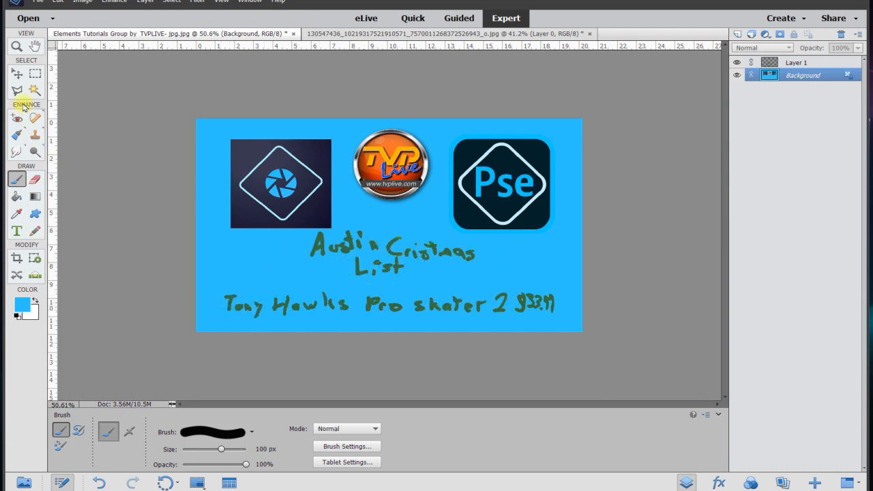
Move the handwritten lettering slightly down so it sits clear of the logos, and deselect its layer
click(16, 73)
click(438, 257)
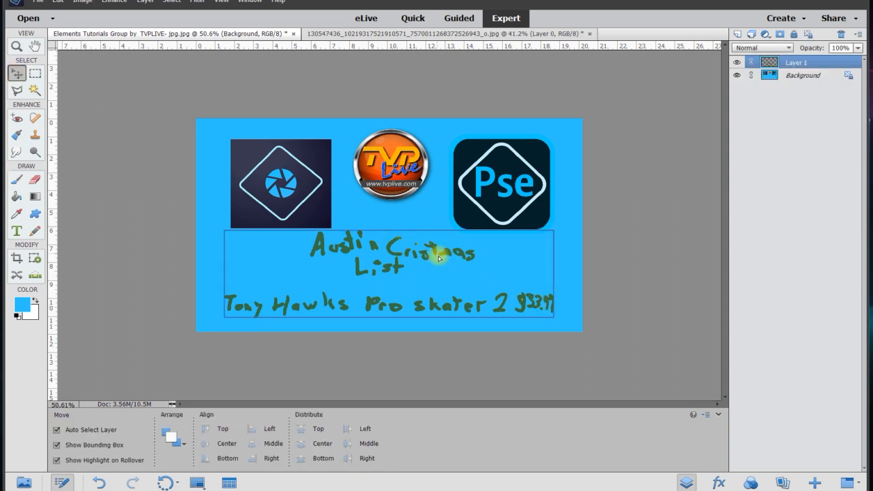
drag(439, 258, 439, 263)
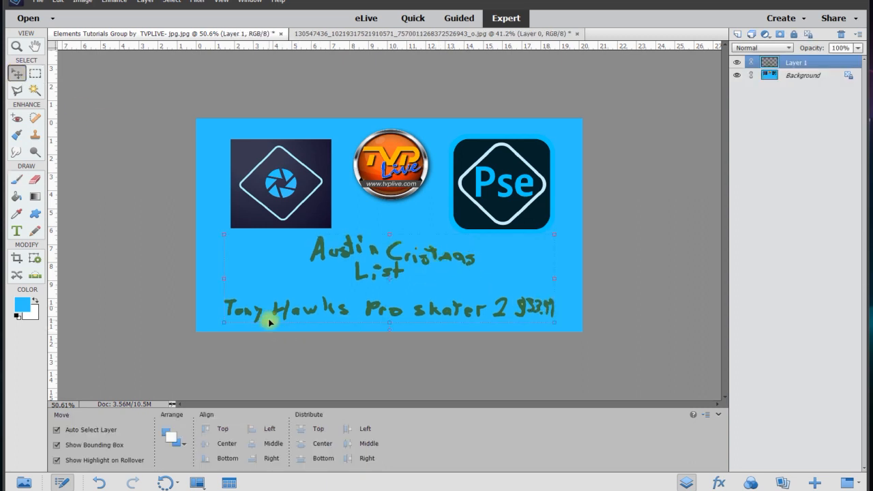
click(513, 355)
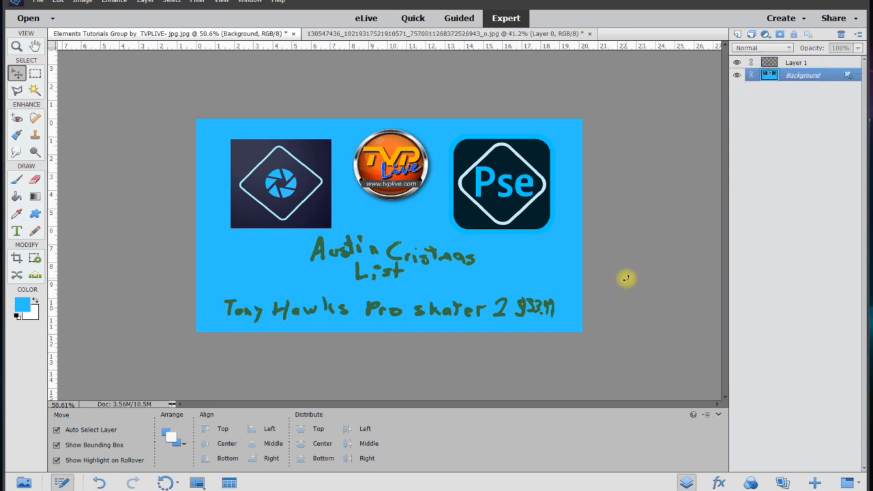